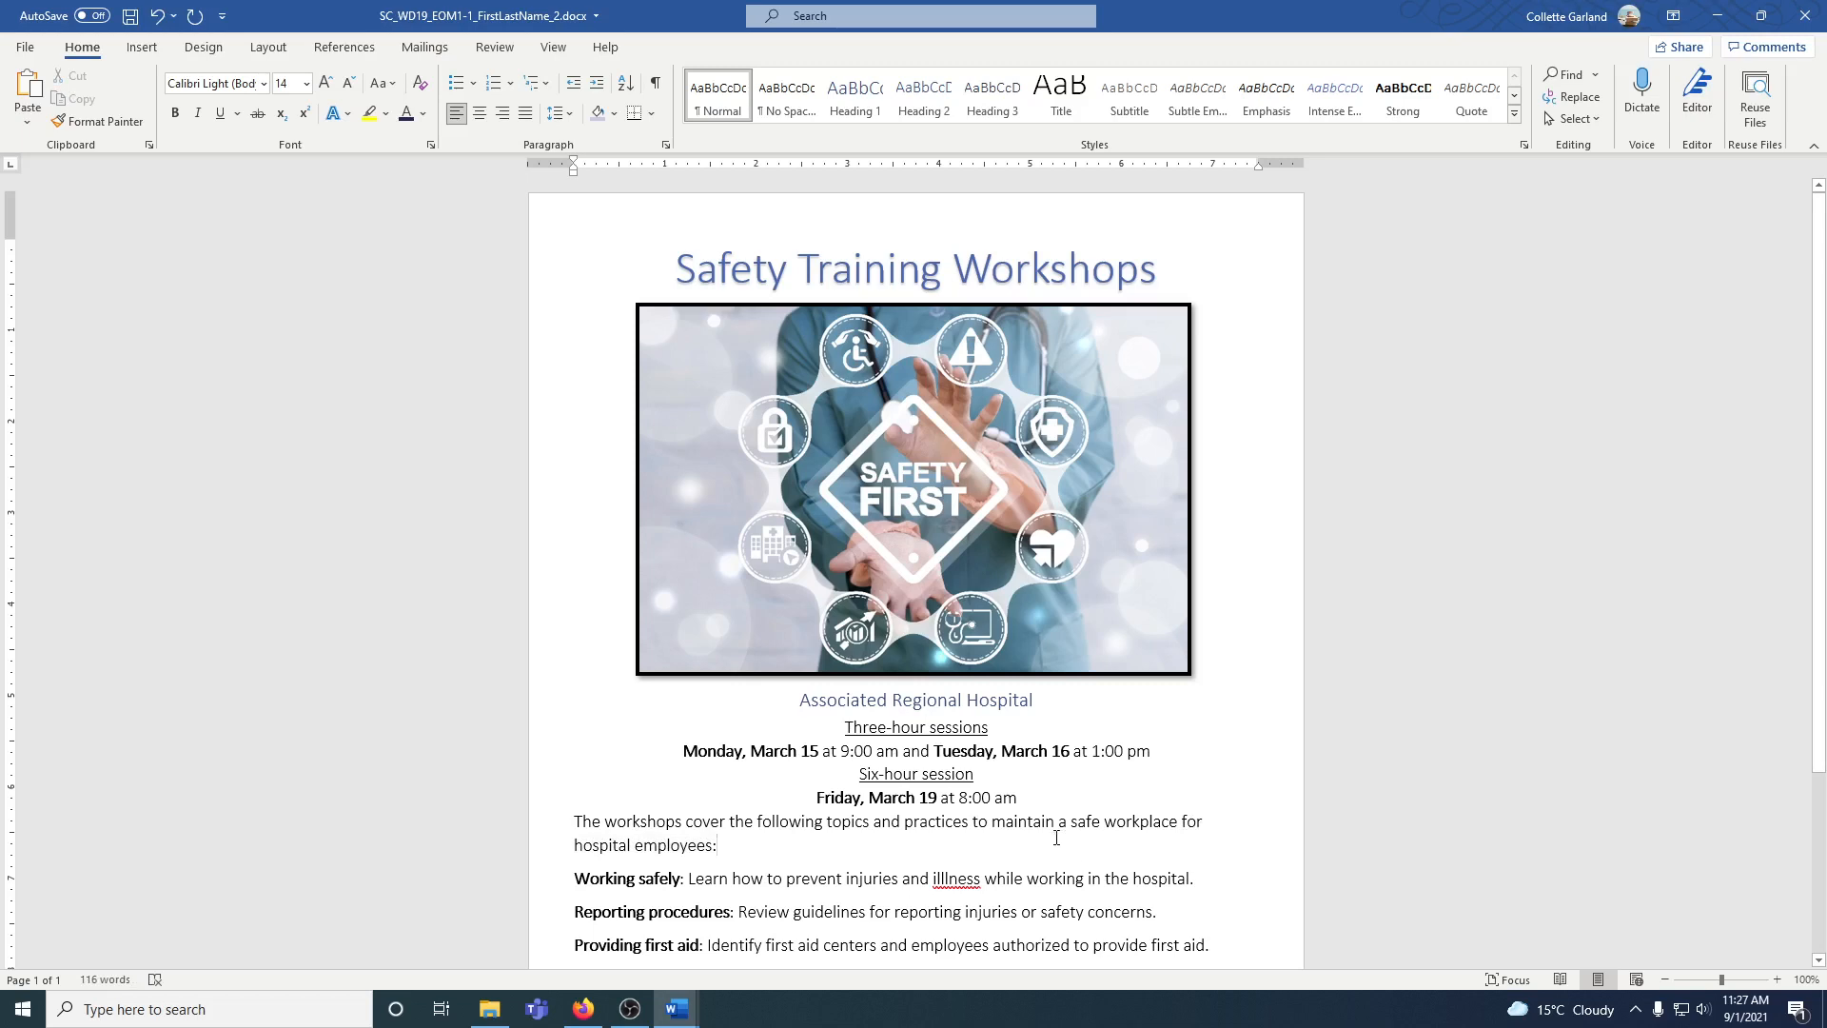
# - Italicize the words "safe workplace" in the paragraph introducing the workshop topics
pyautogui.moveTo(1083, 821); pyautogui.dragTo(1180, 822)
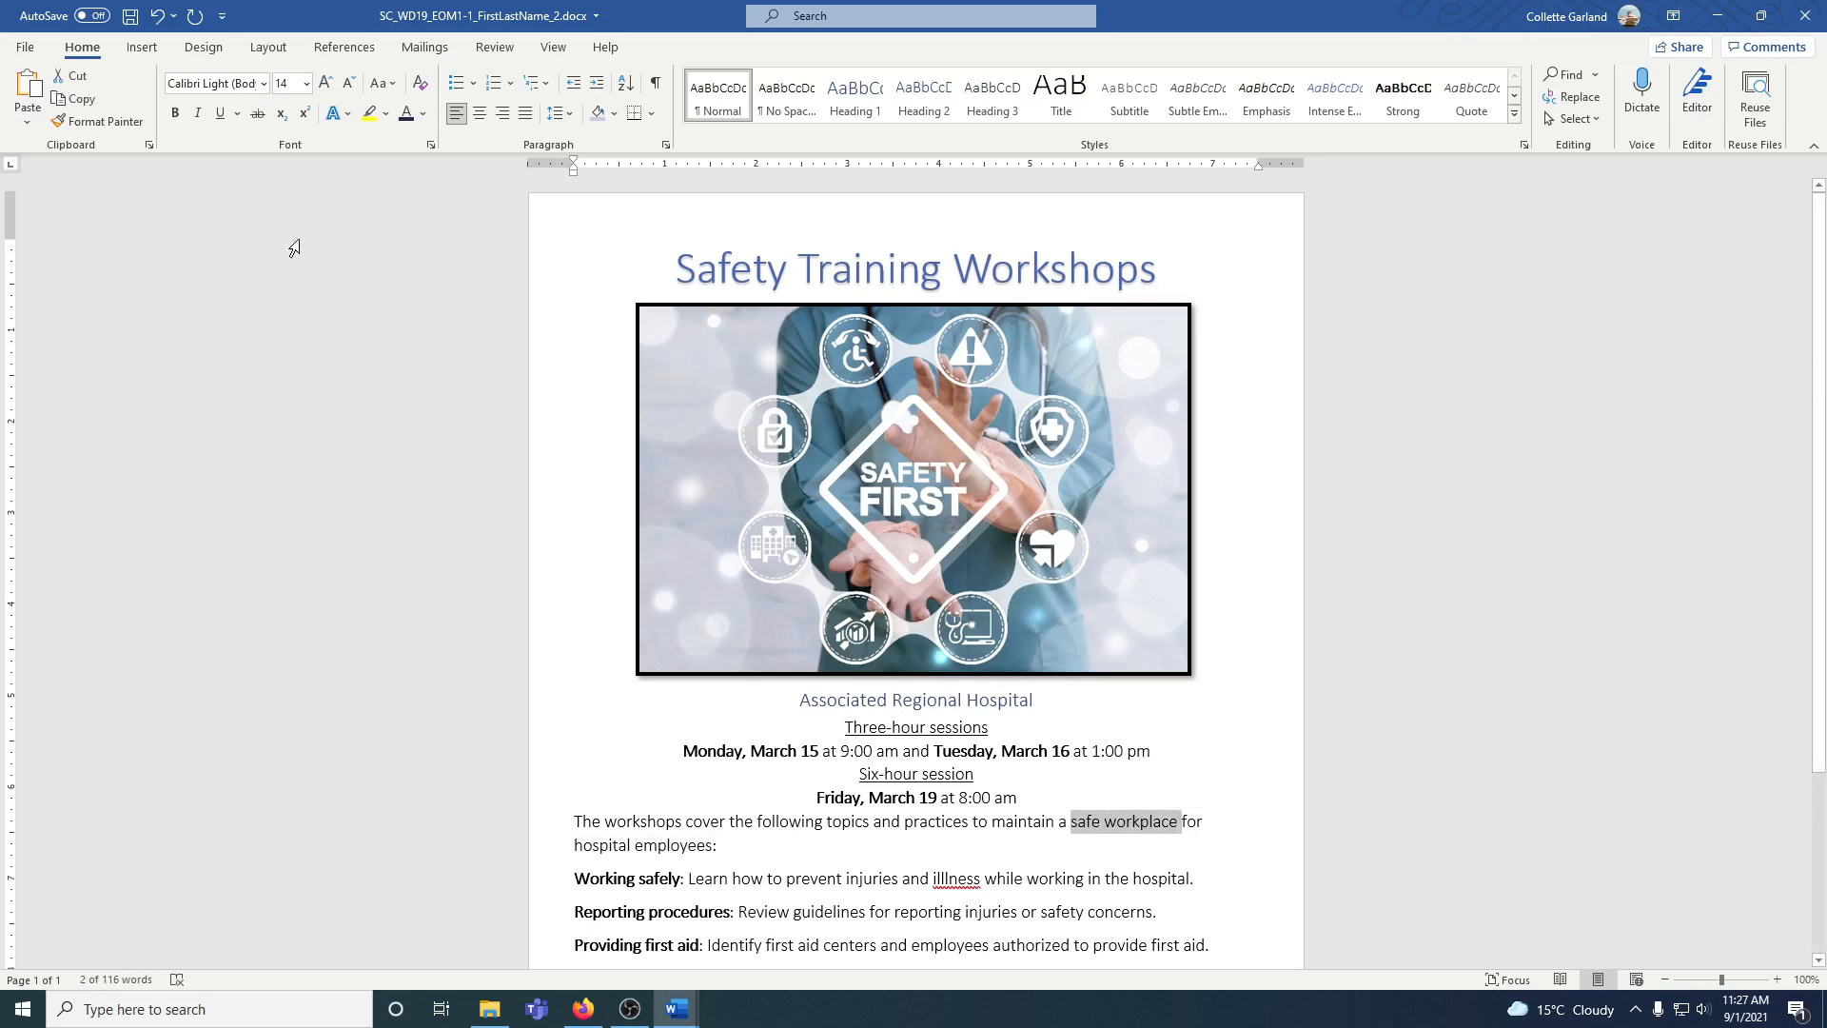
pyautogui.click(202, 118)
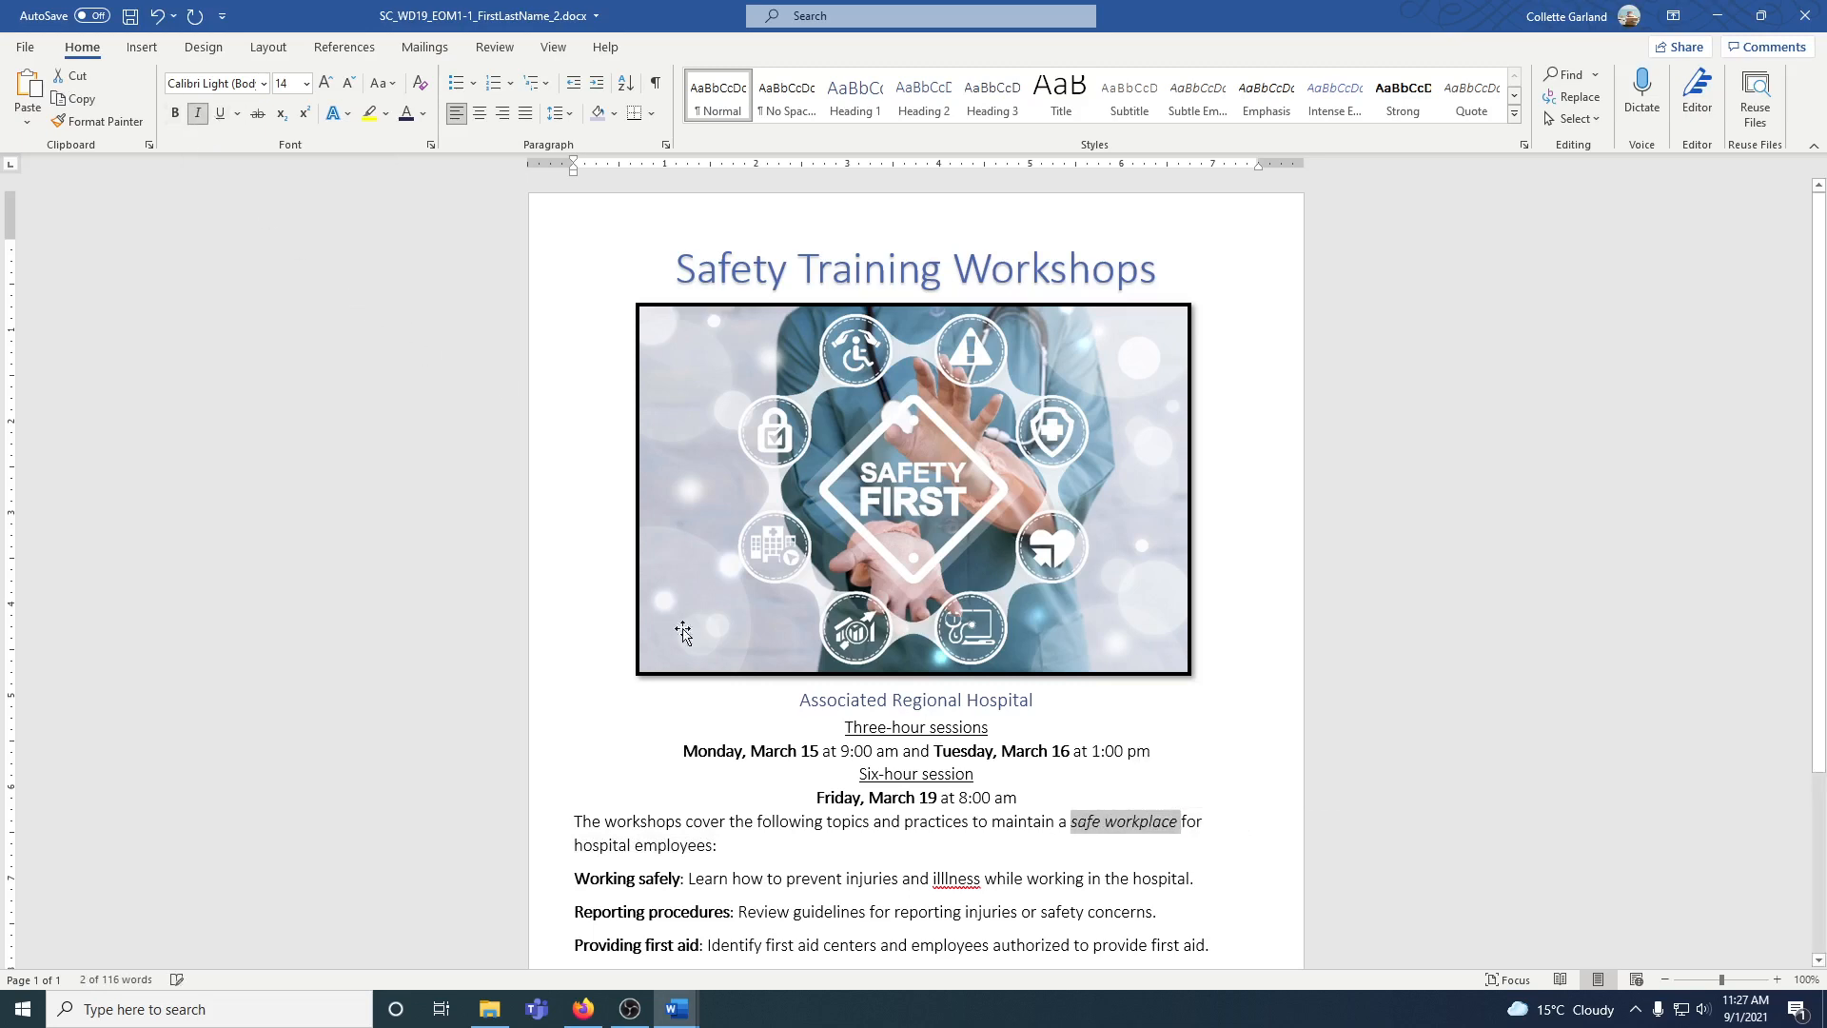
pyautogui.click(874, 842)
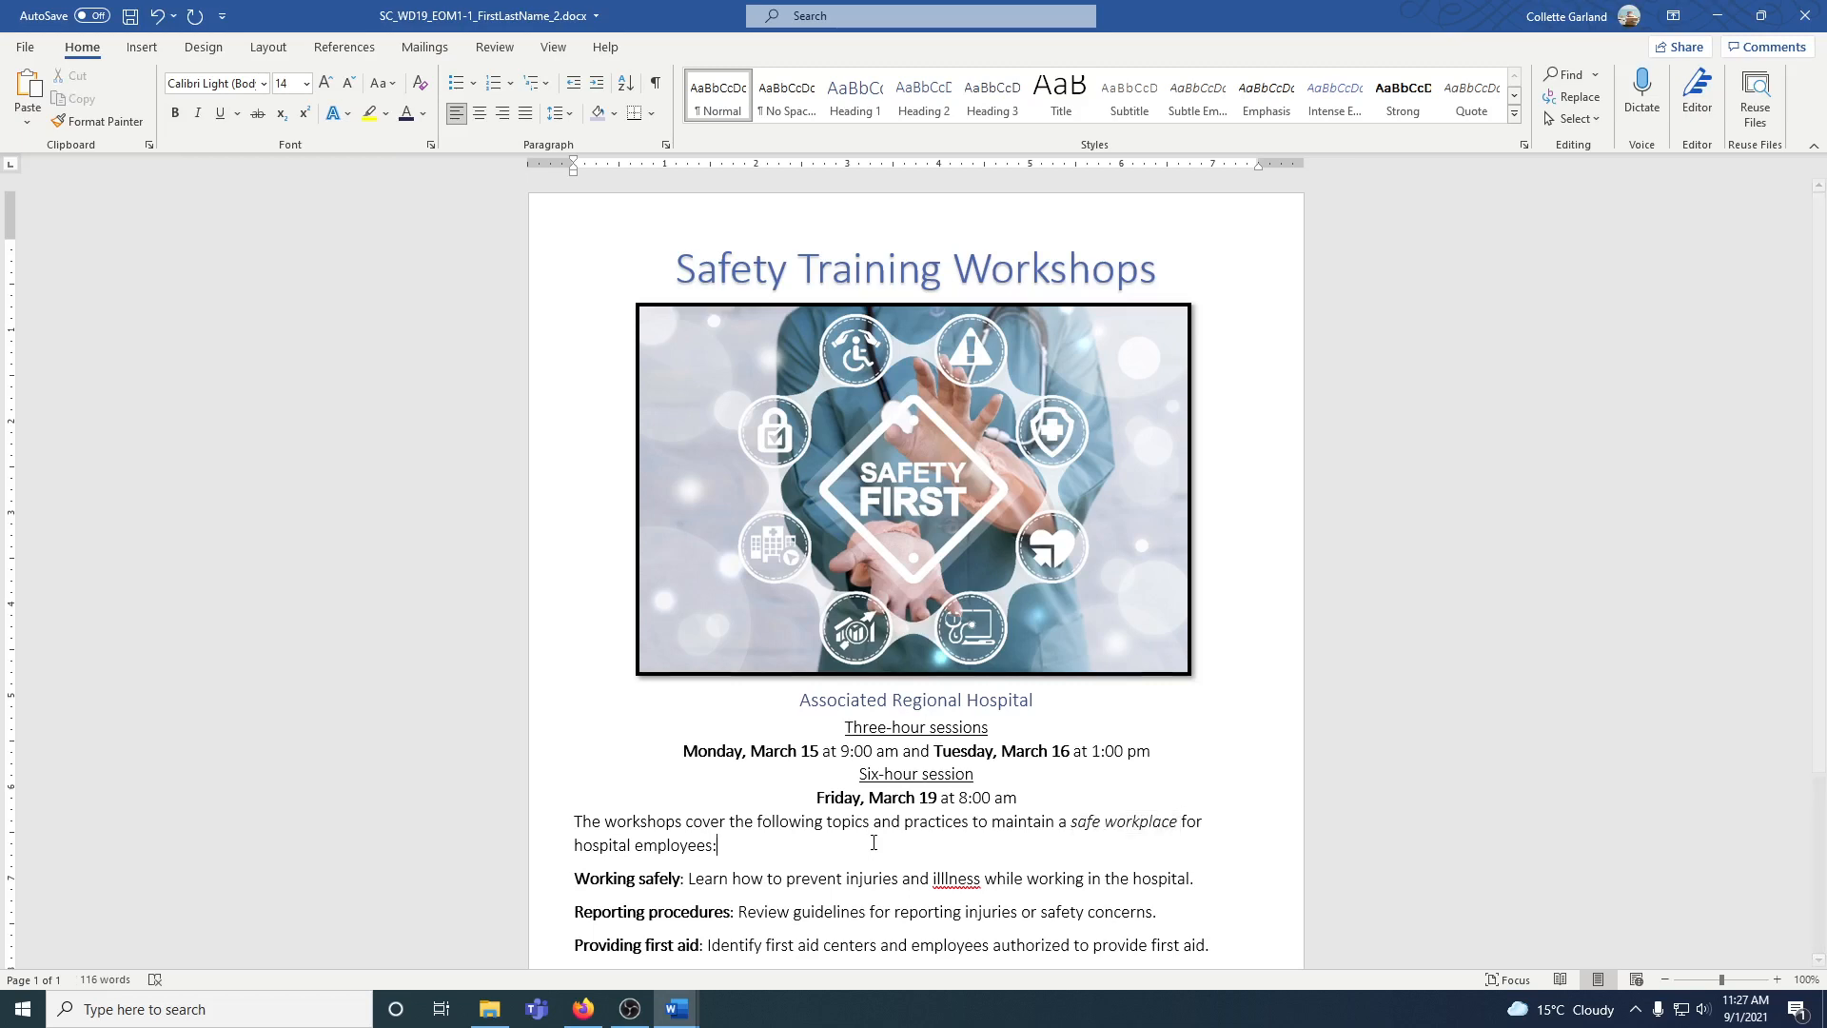
# - Show the formatting marks to inspect the paragraph breaks around the four topic descriptions, and hide the marks again
pyautogui.scroll(-3, 873, 842)
pyautogui.moveTo(1180, 830); pyautogui.dragTo(630, 807)
pyautogui.click(751, 833)
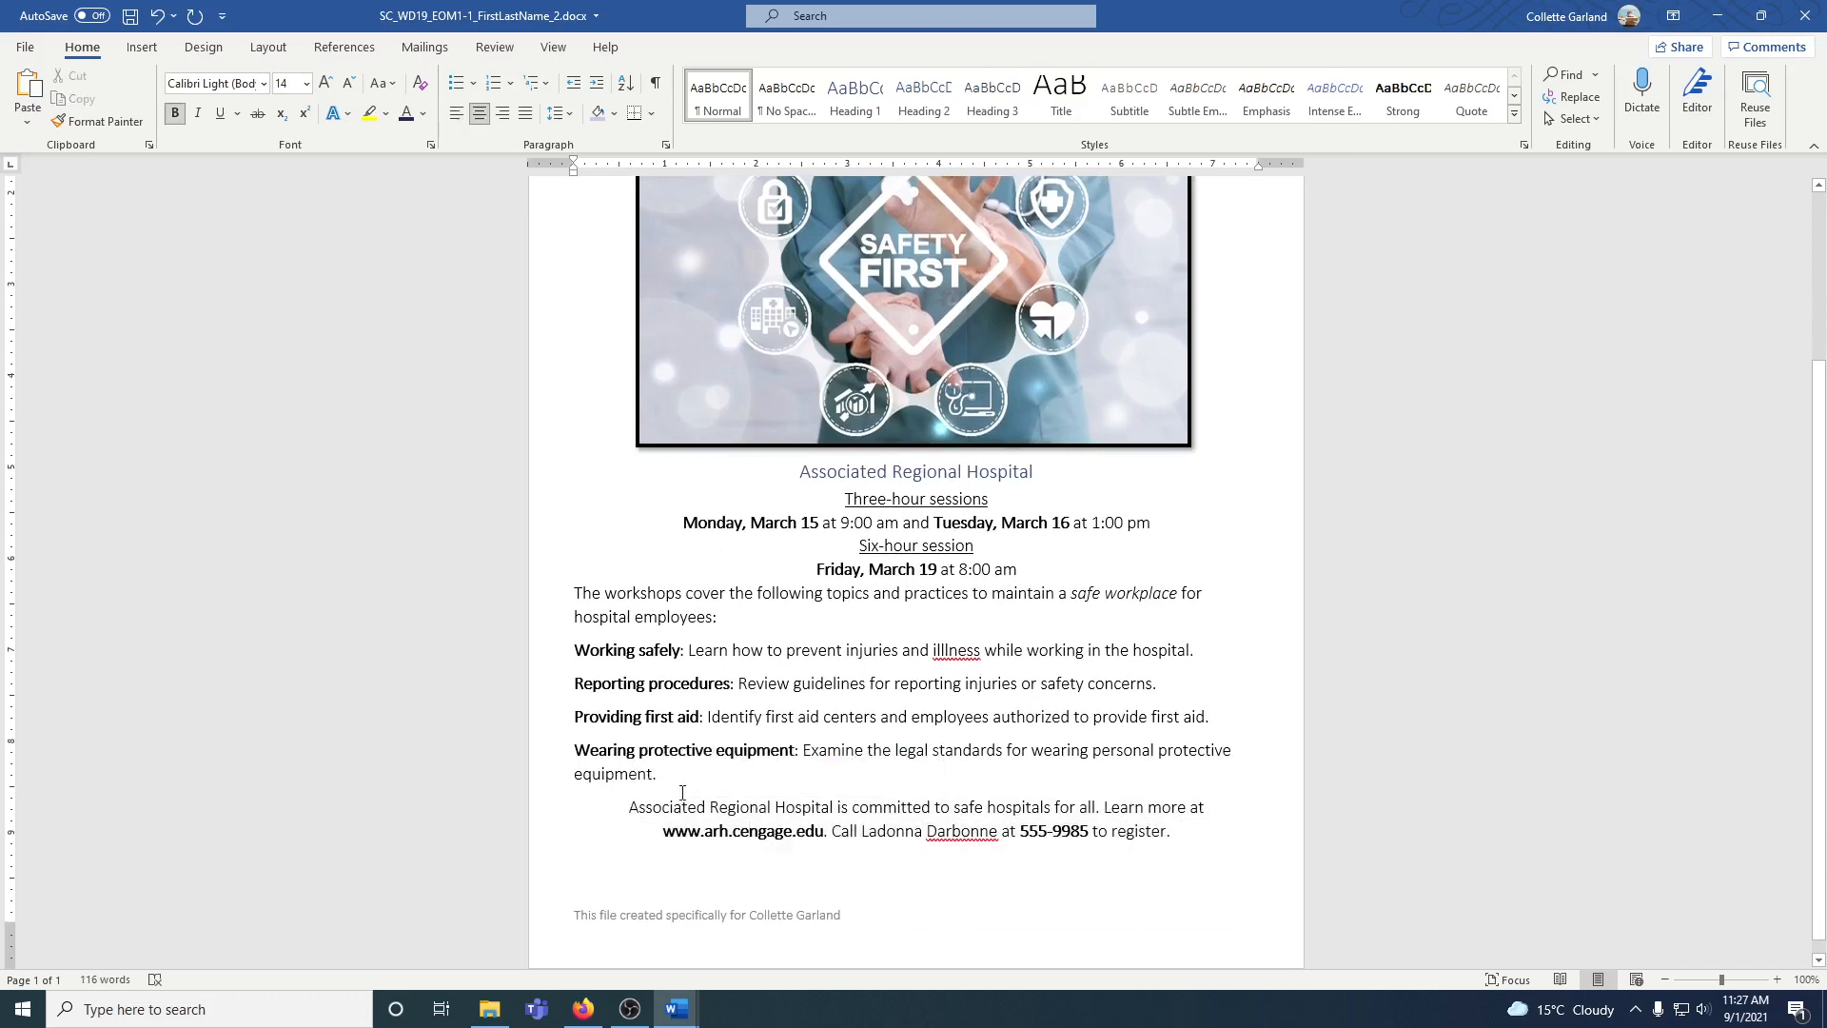
pyautogui.moveTo(666, 775); pyautogui.dragTo(577, 651)
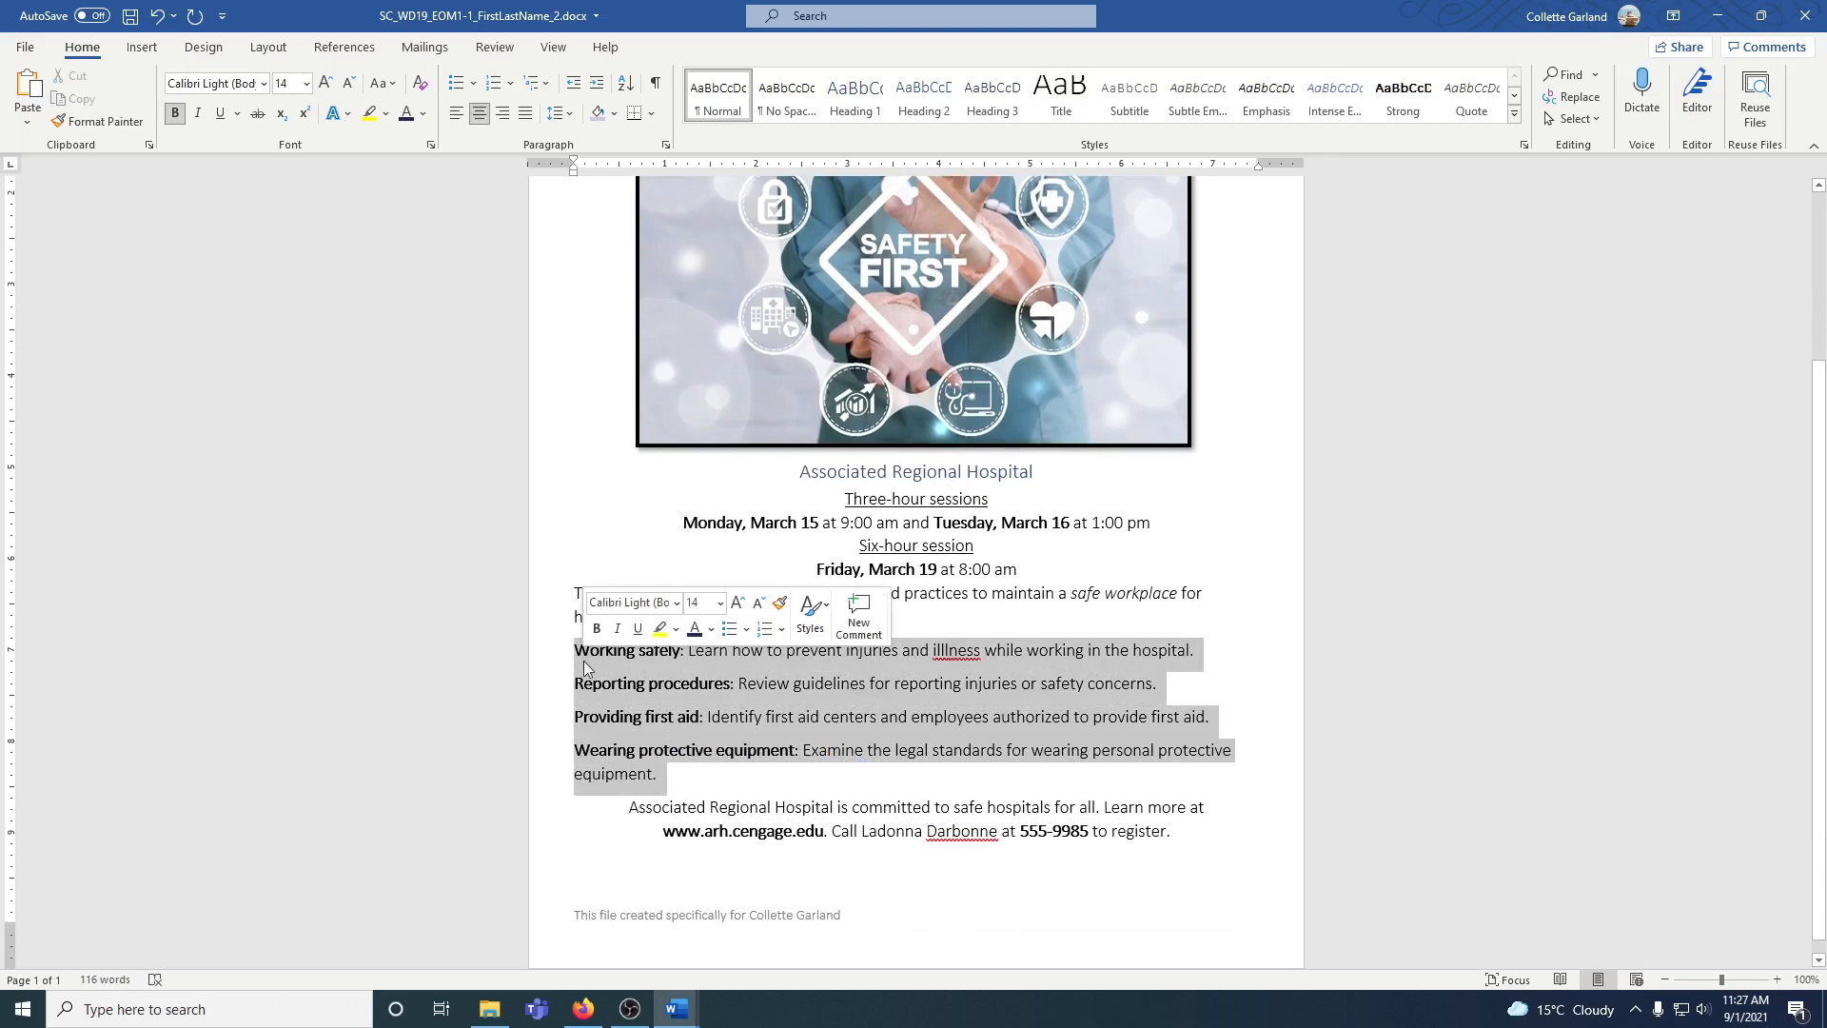
pyautogui.click(671, 689)
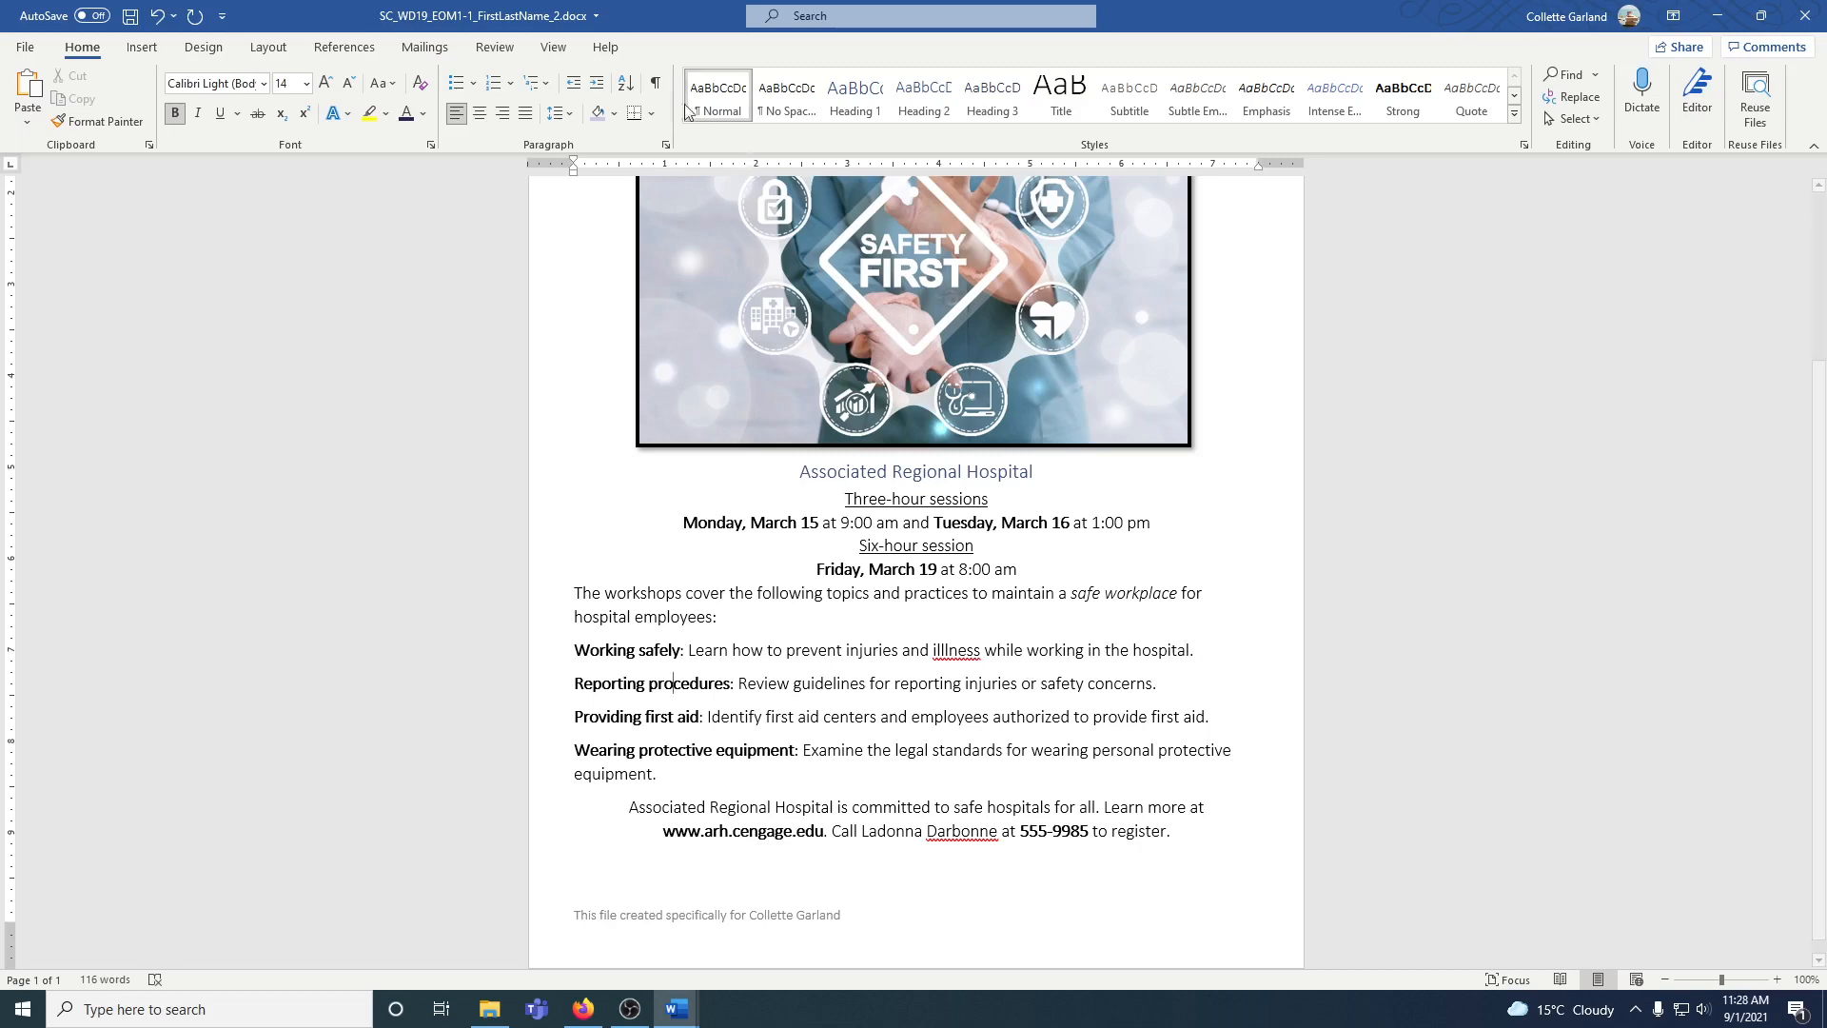
pyautogui.click(656, 88)
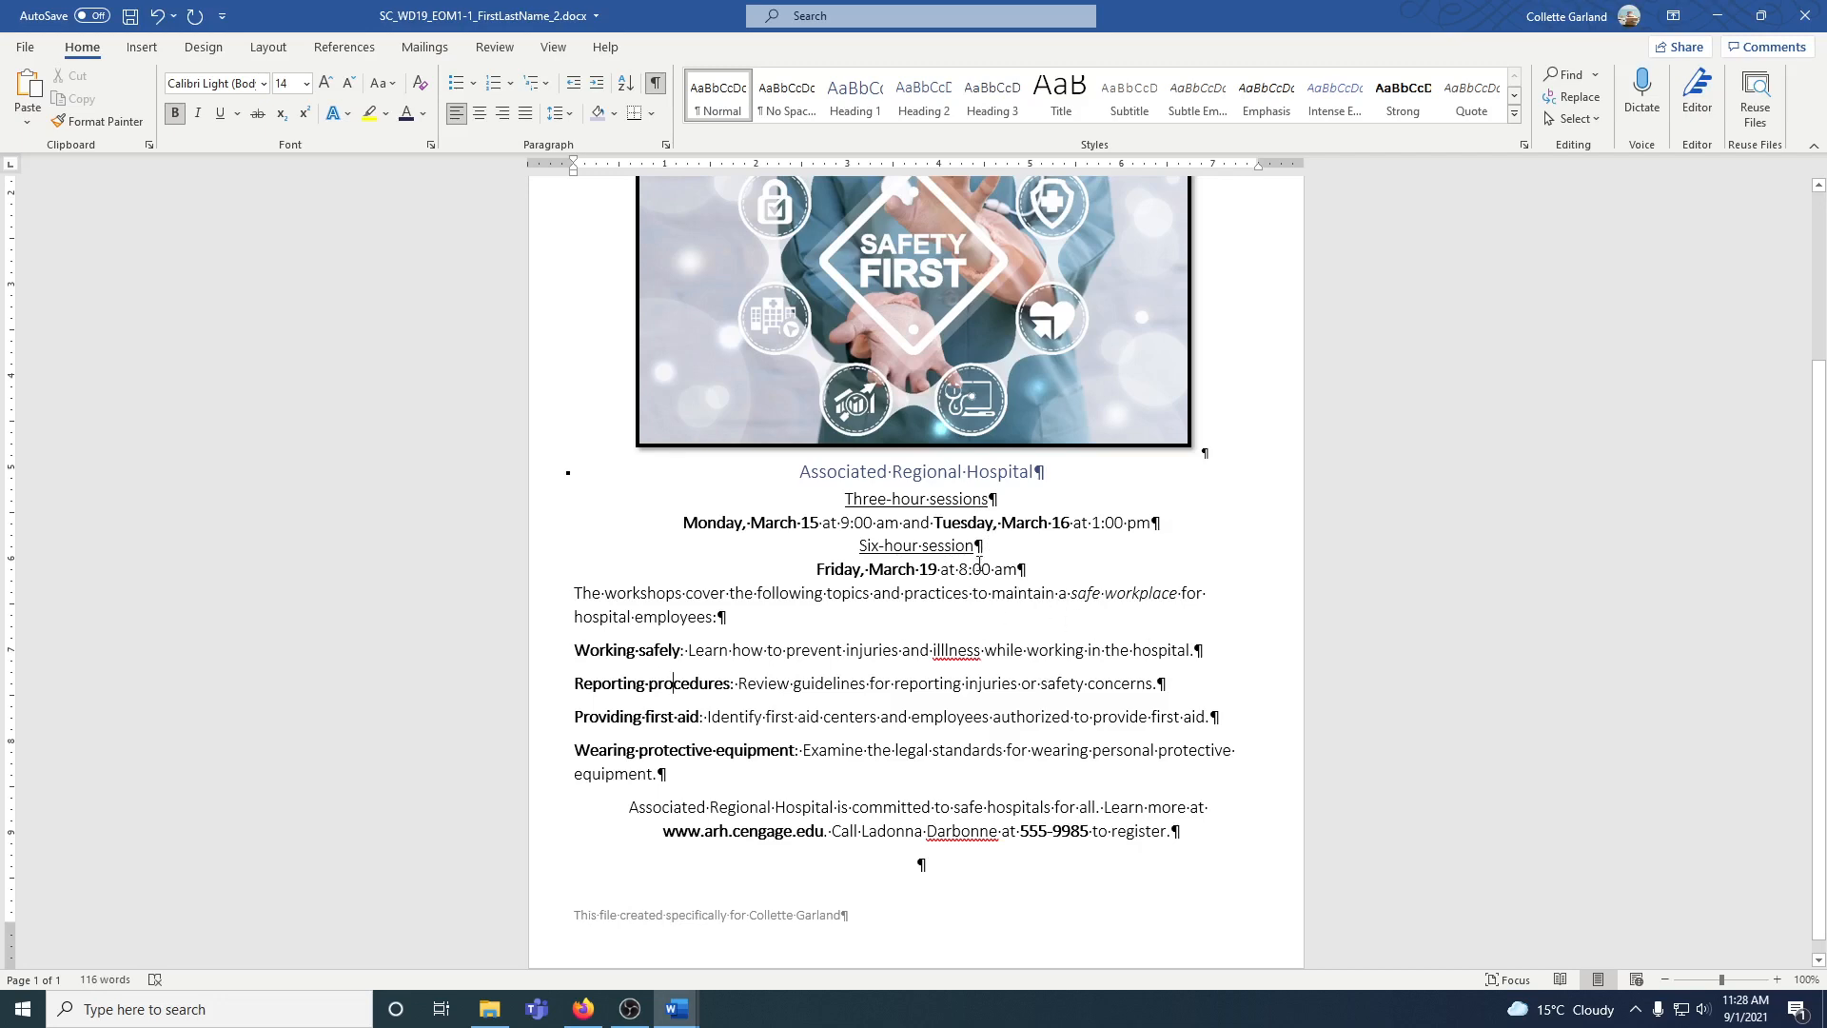
pyautogui.click(655, 82)
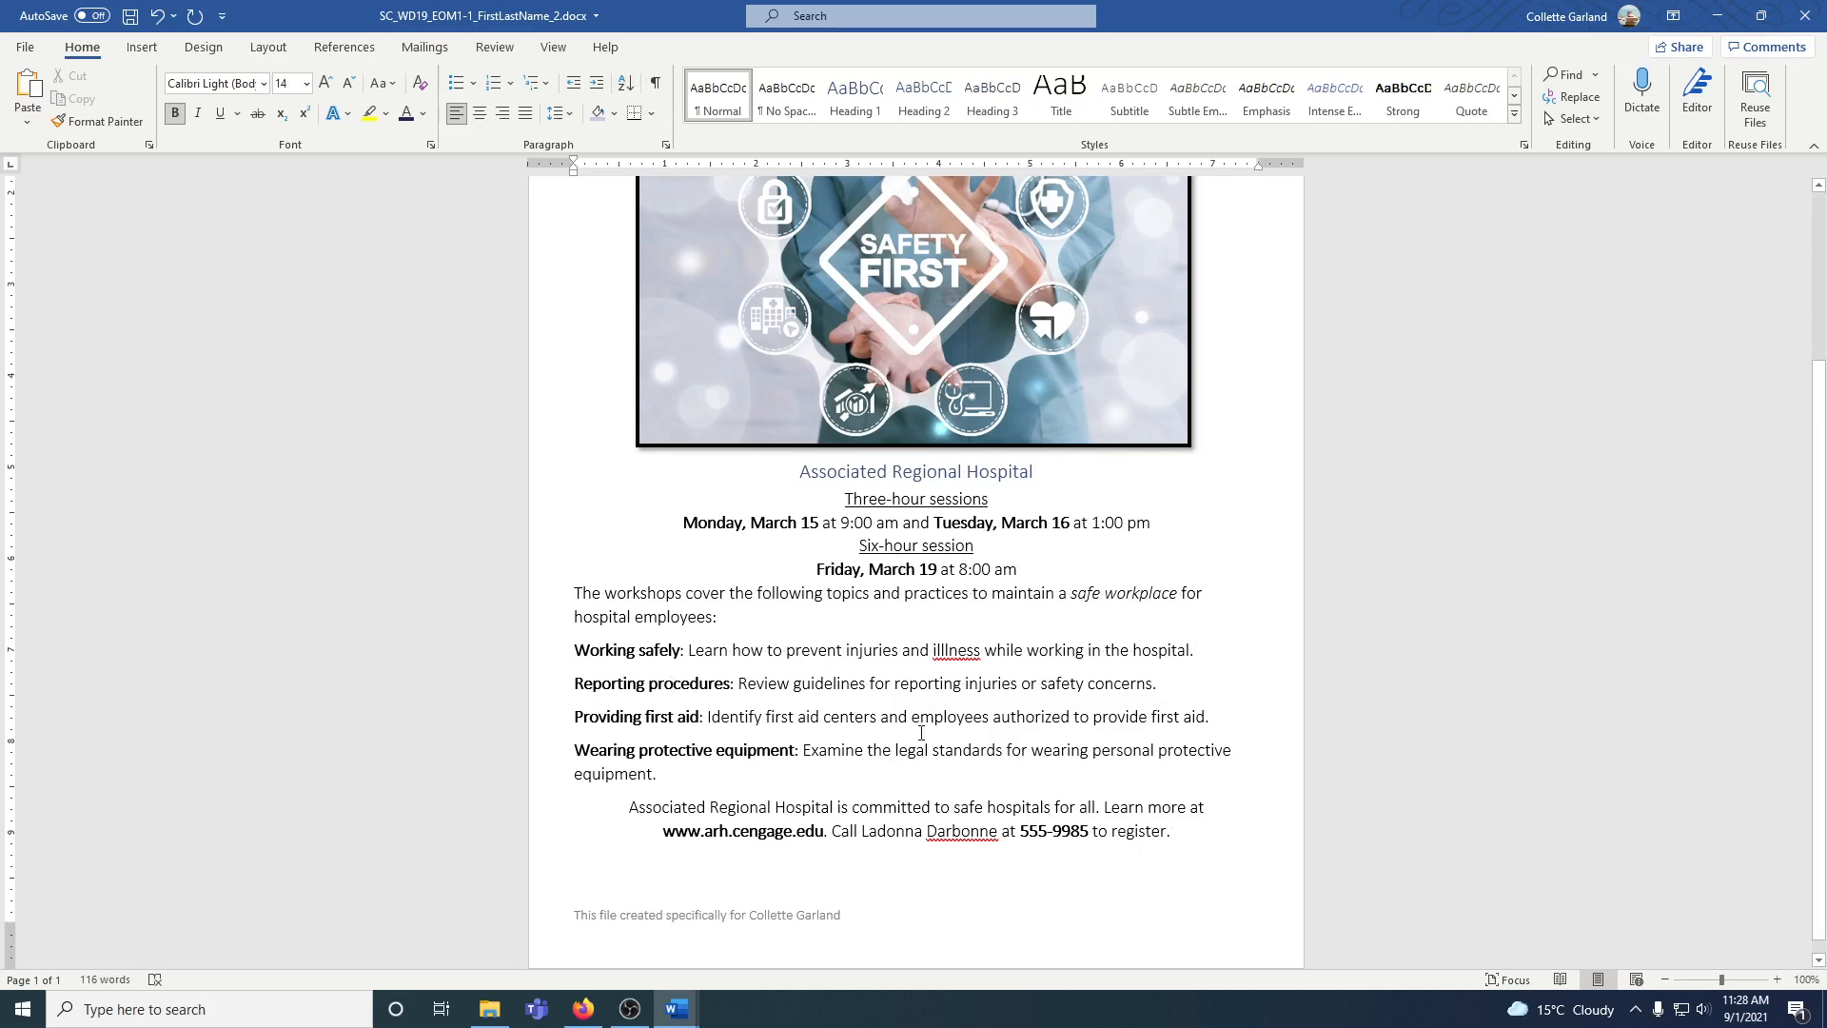
# - Turn the four topic paragraphs, from "Working safely" to "Wearing protective equipment", into a bulleted list in the Book Antiqua font
pyautogui.moveTo(664, 774); pyautogui.dragTo(575, 651)
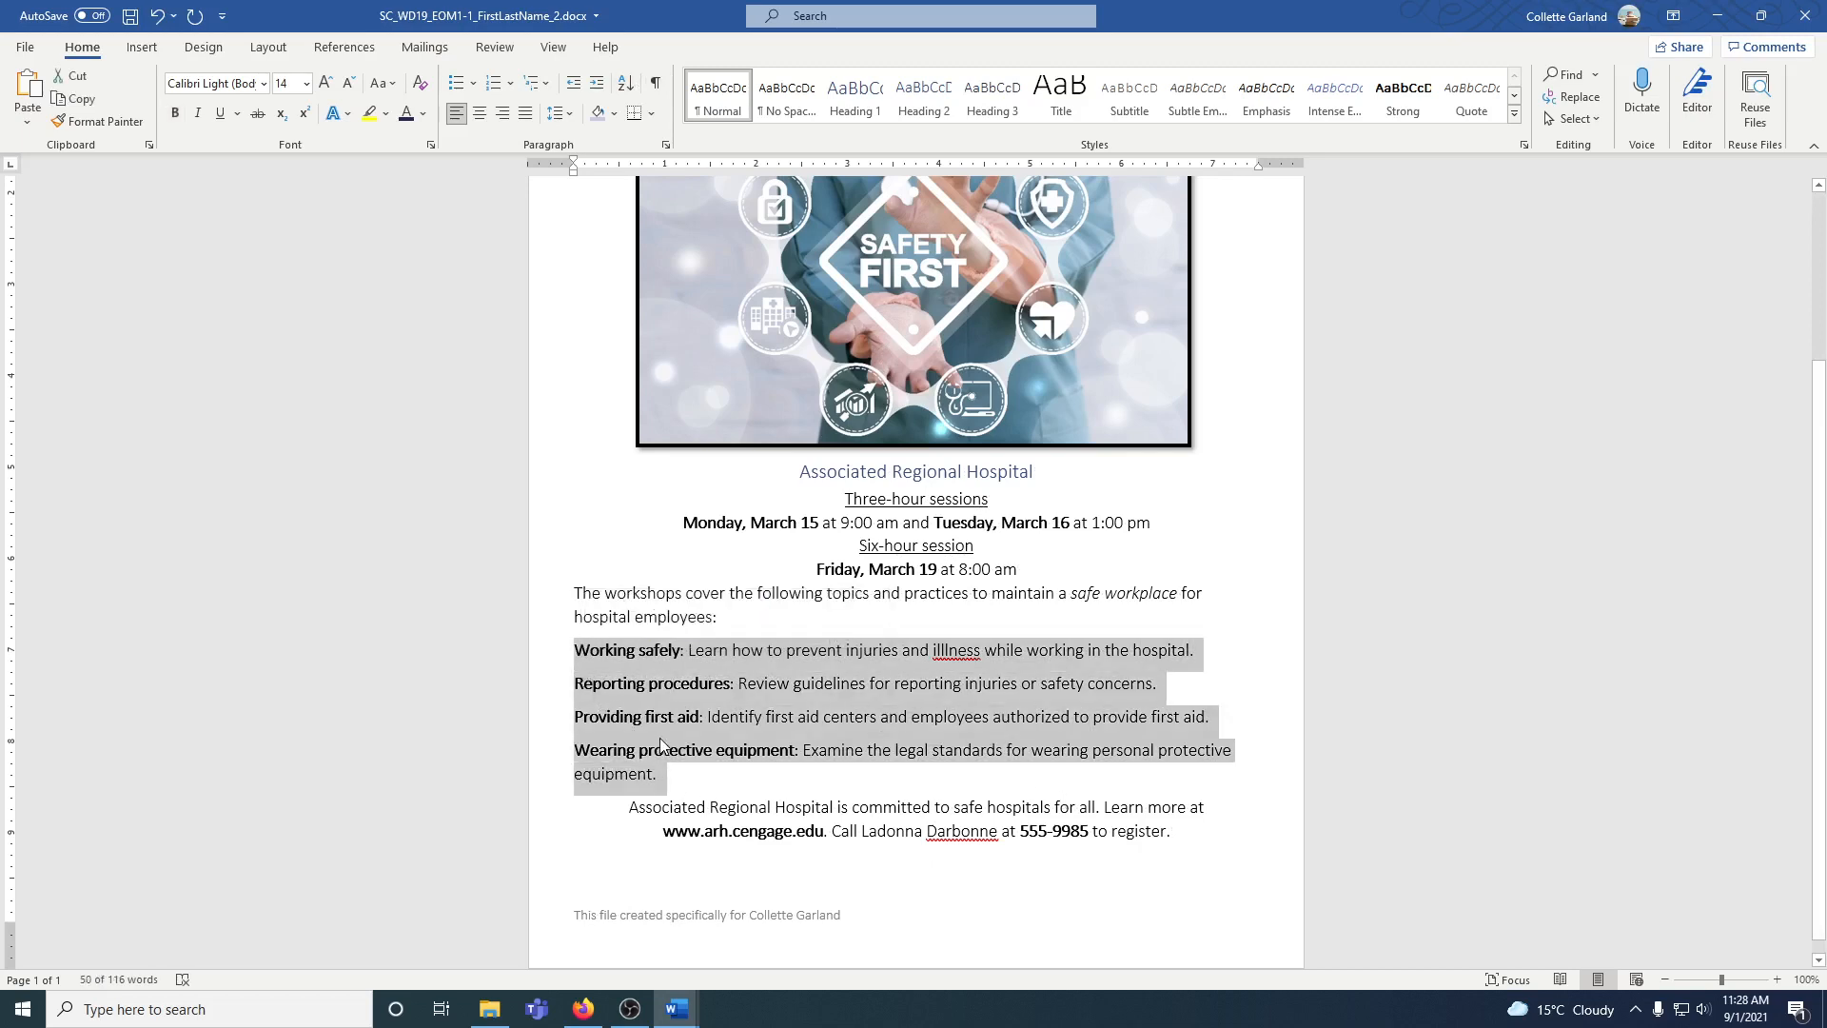
pyautogui.click(457, 84)
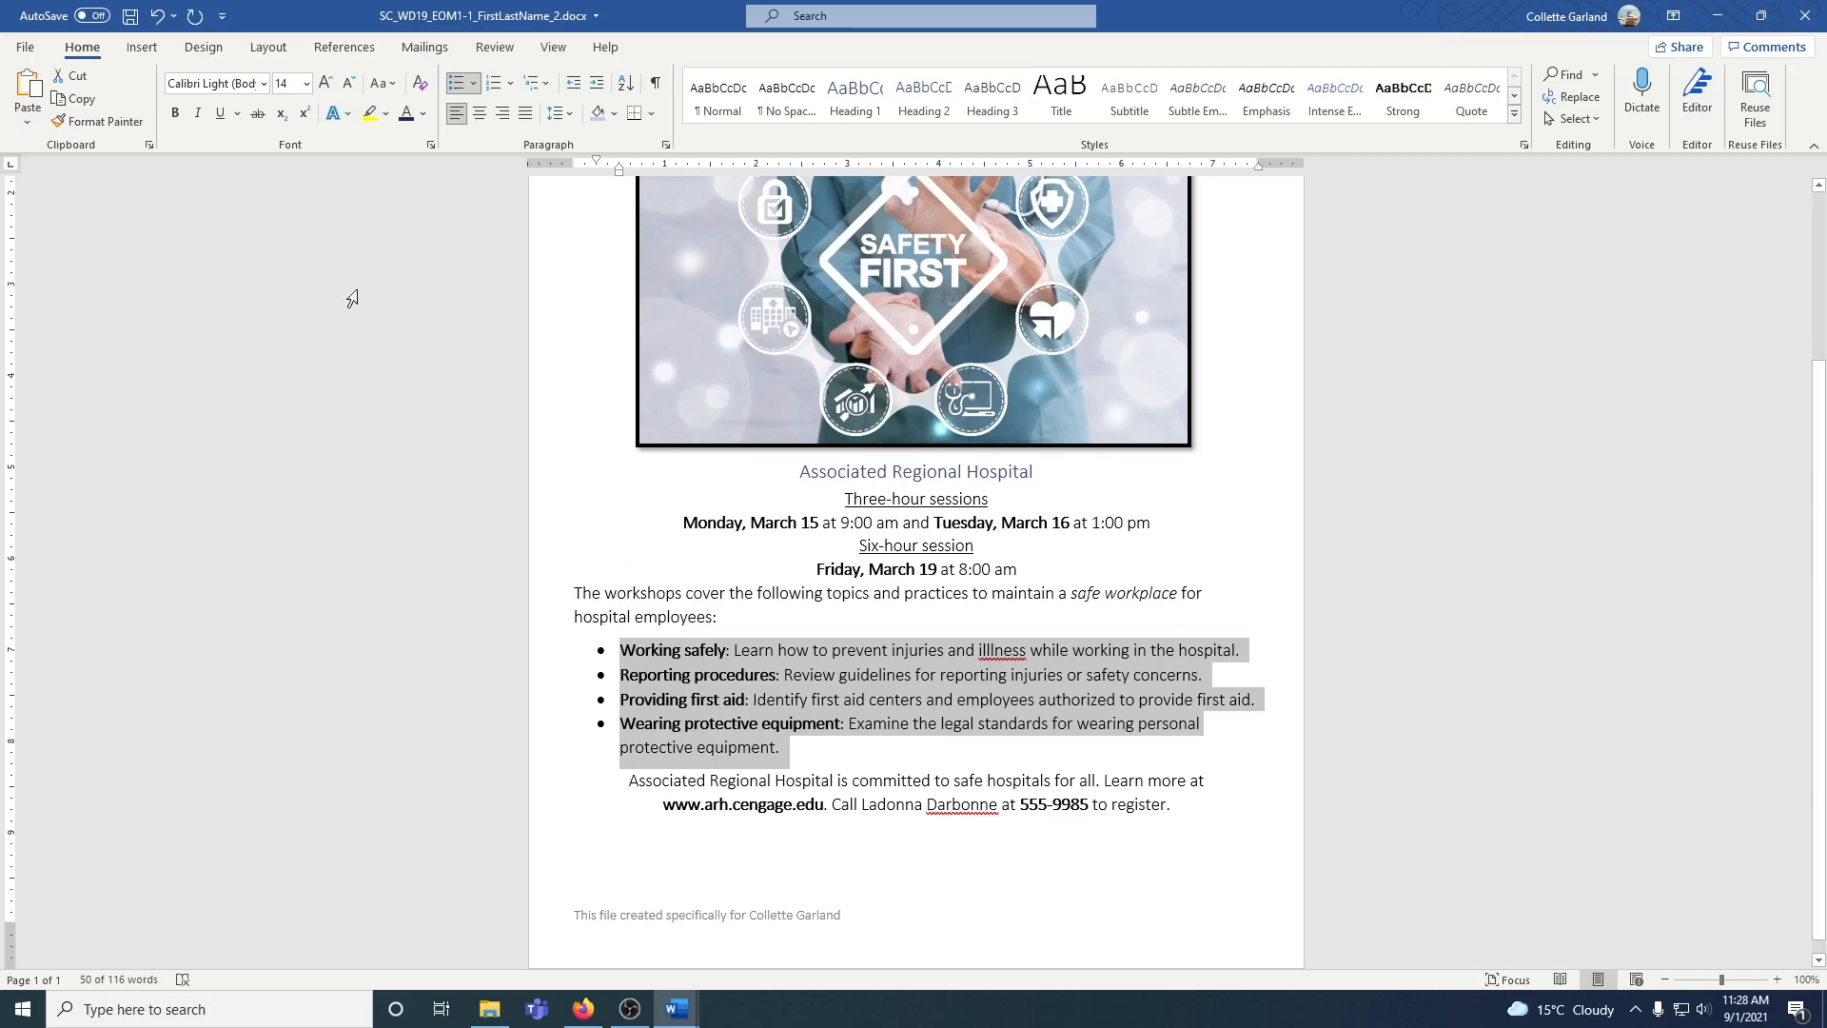
pyautogui.click(264, 84)
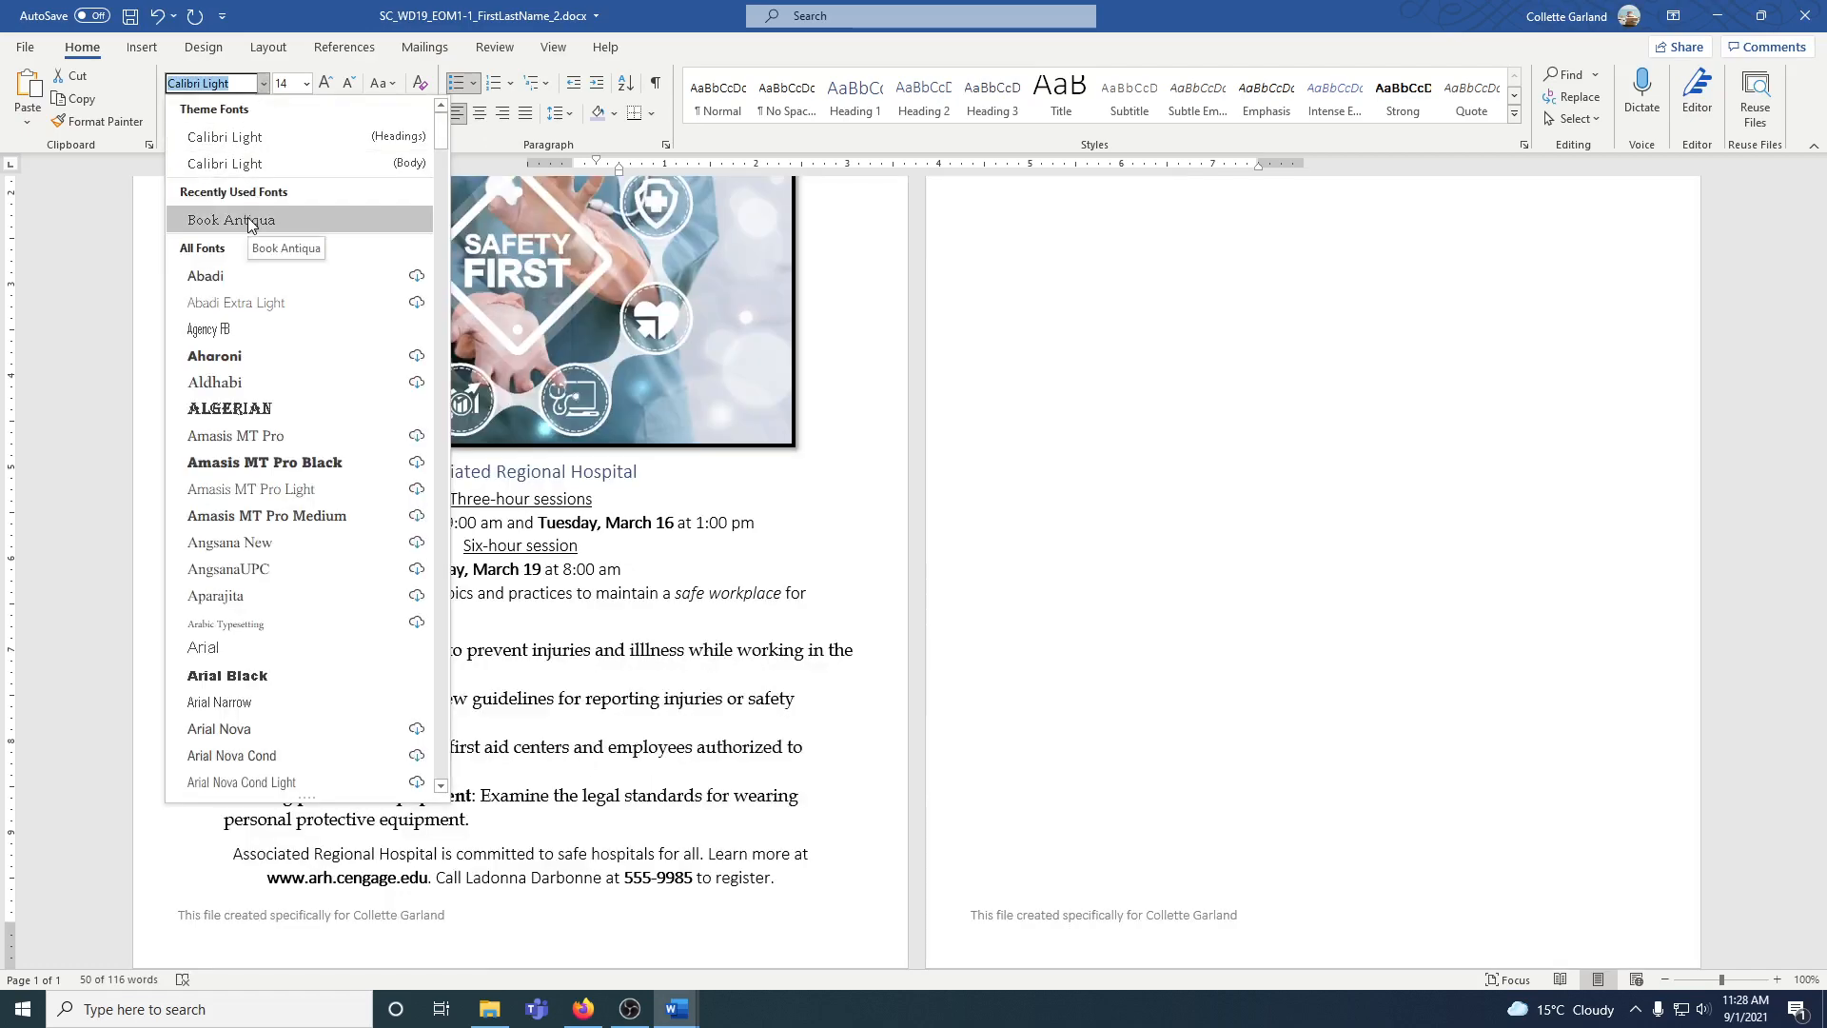
pyautogui.click(249, 221)
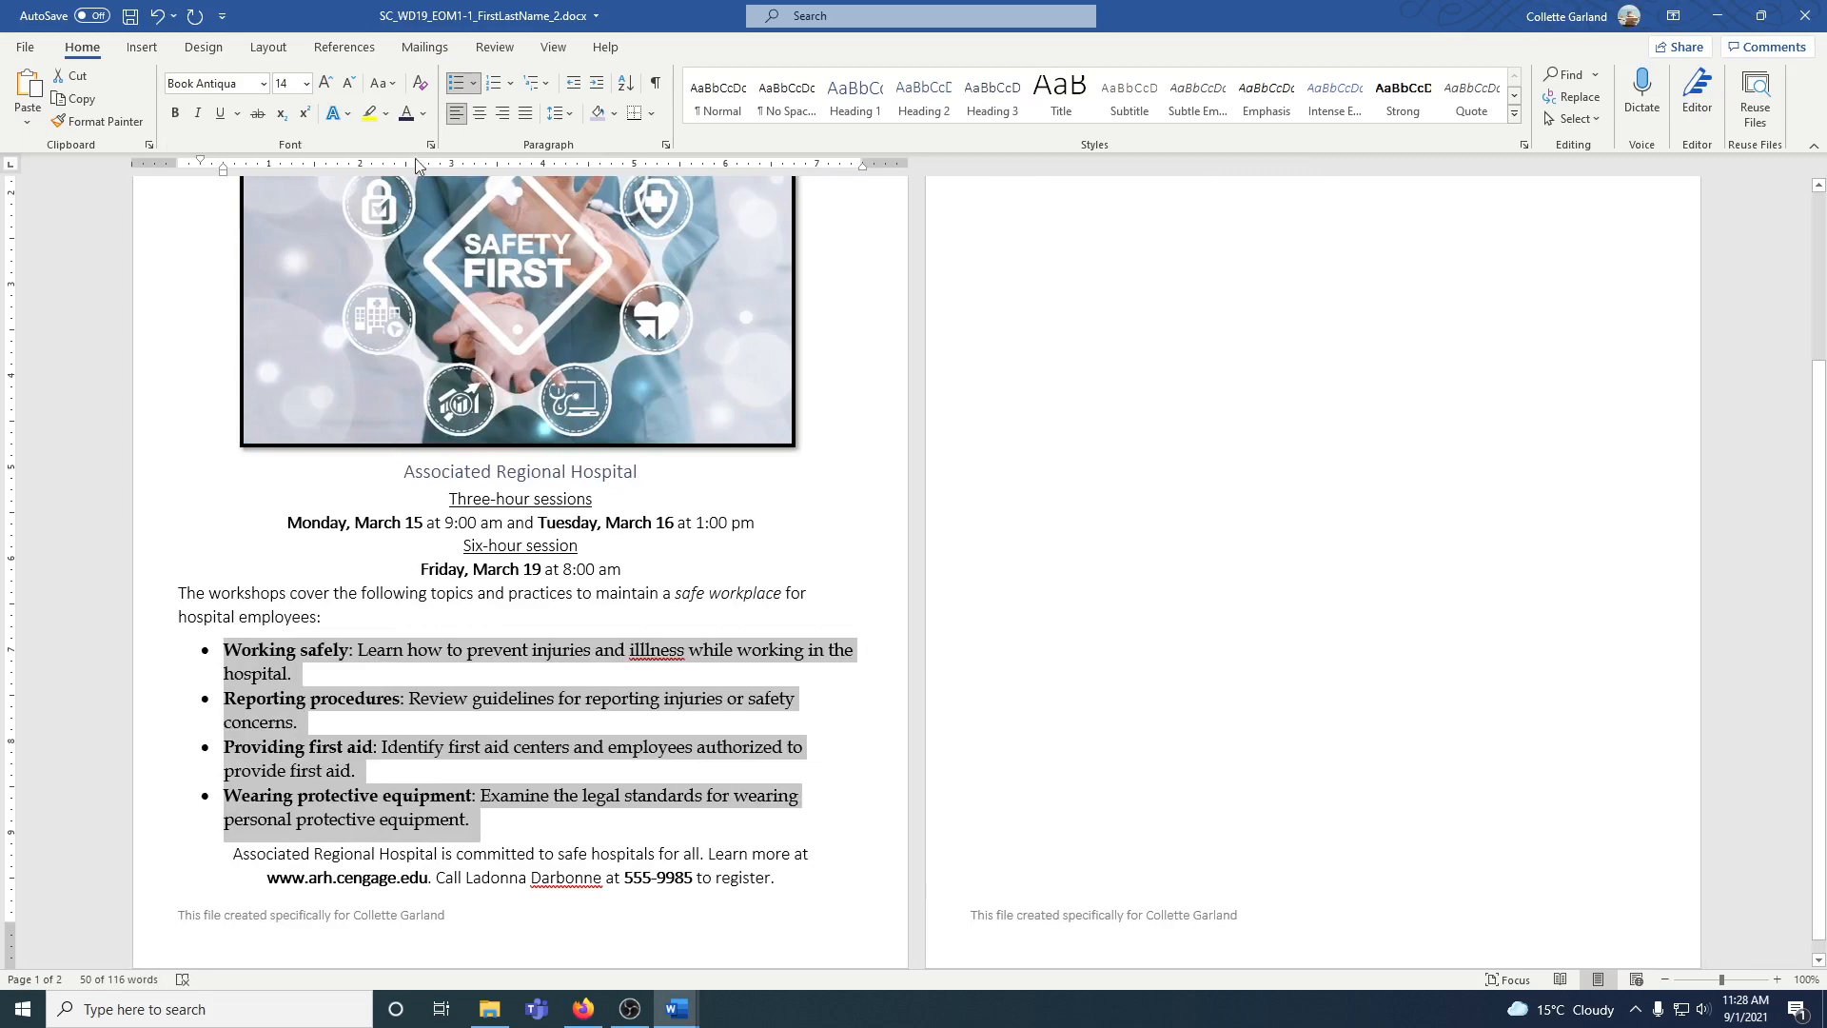
# - Set the bulleted list's font color to Dark Purple, Text 2 and its font size to 12
pyautogui.click(423, 116)
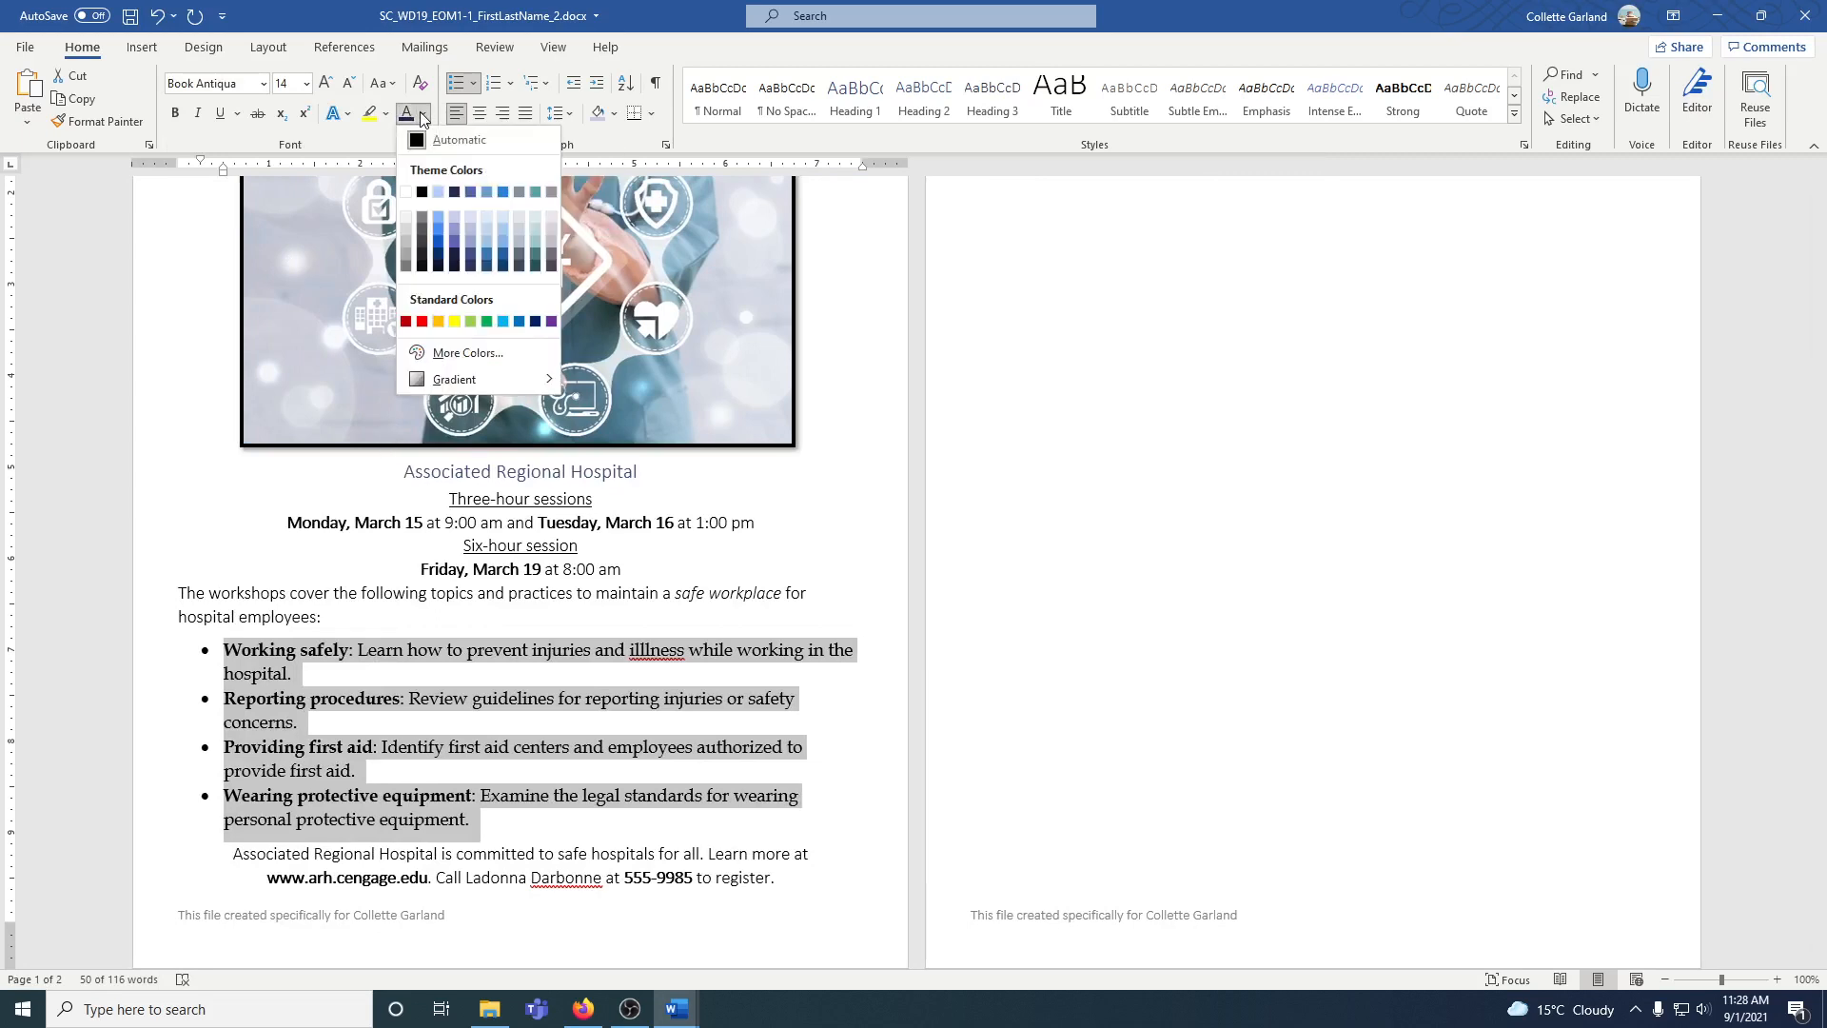
pyautogui.click(454, 192)
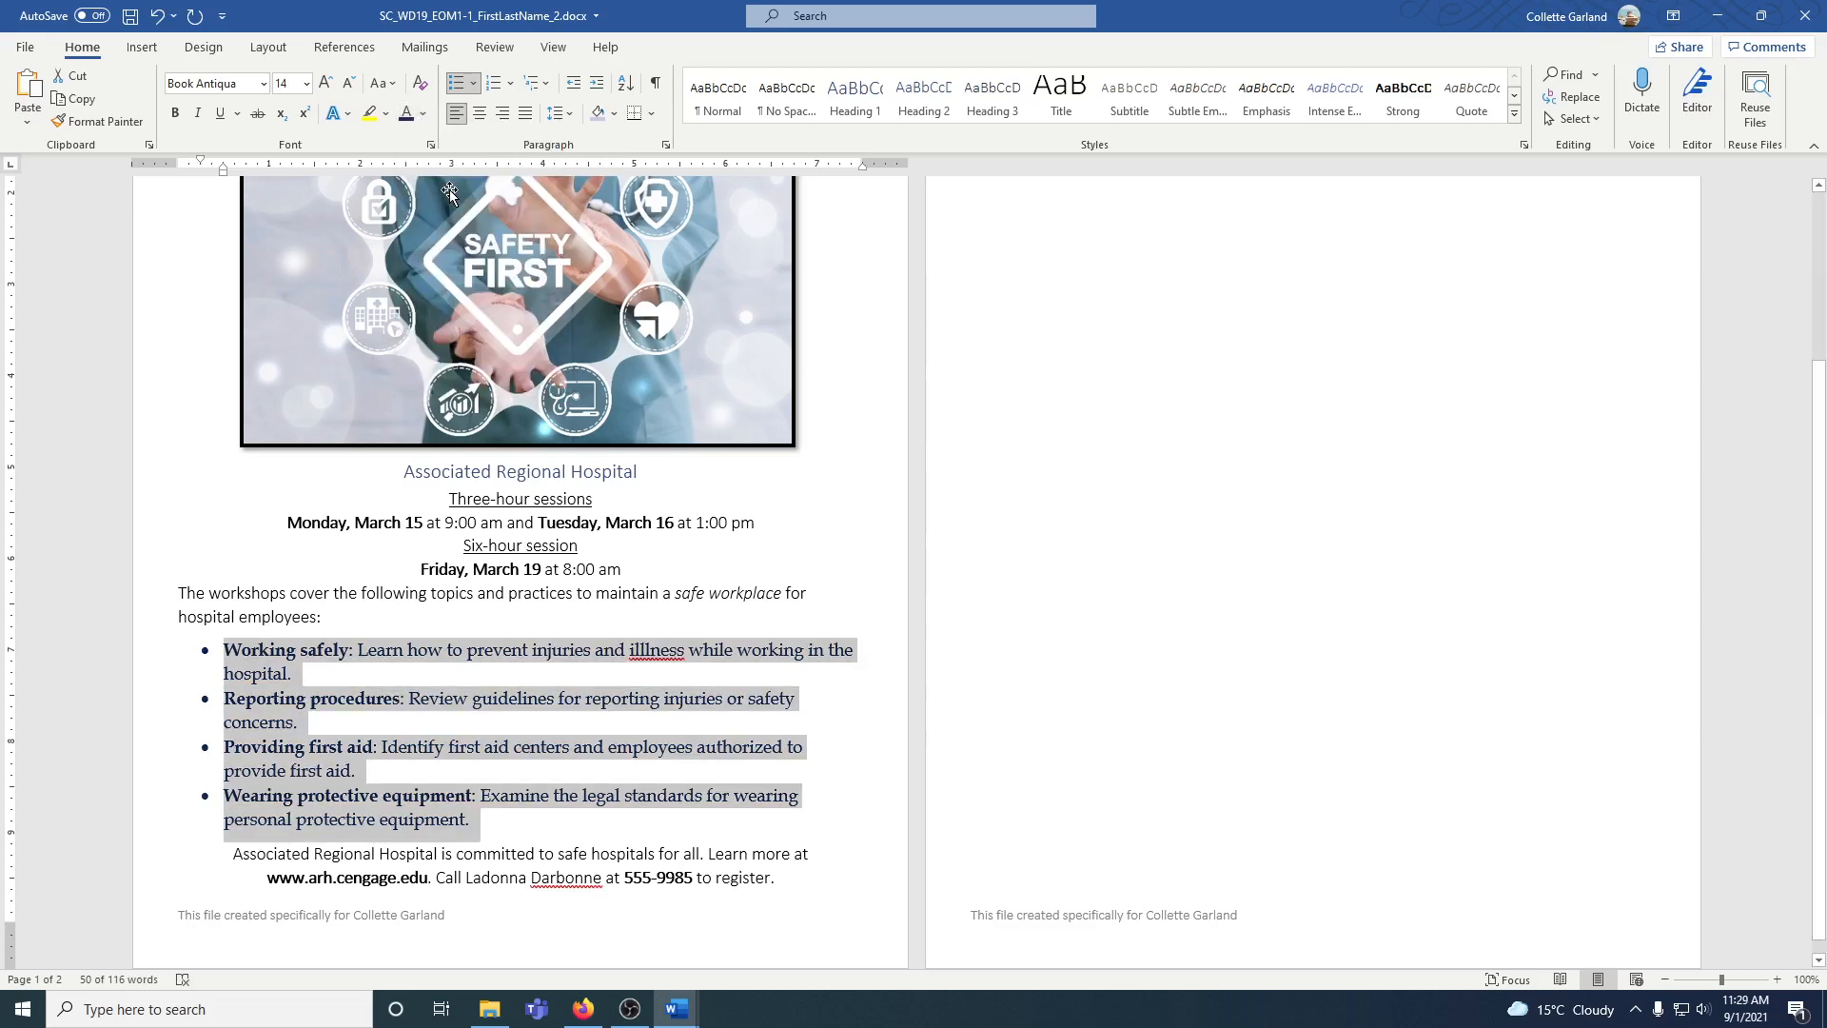
pyautogui.click(349, 86)
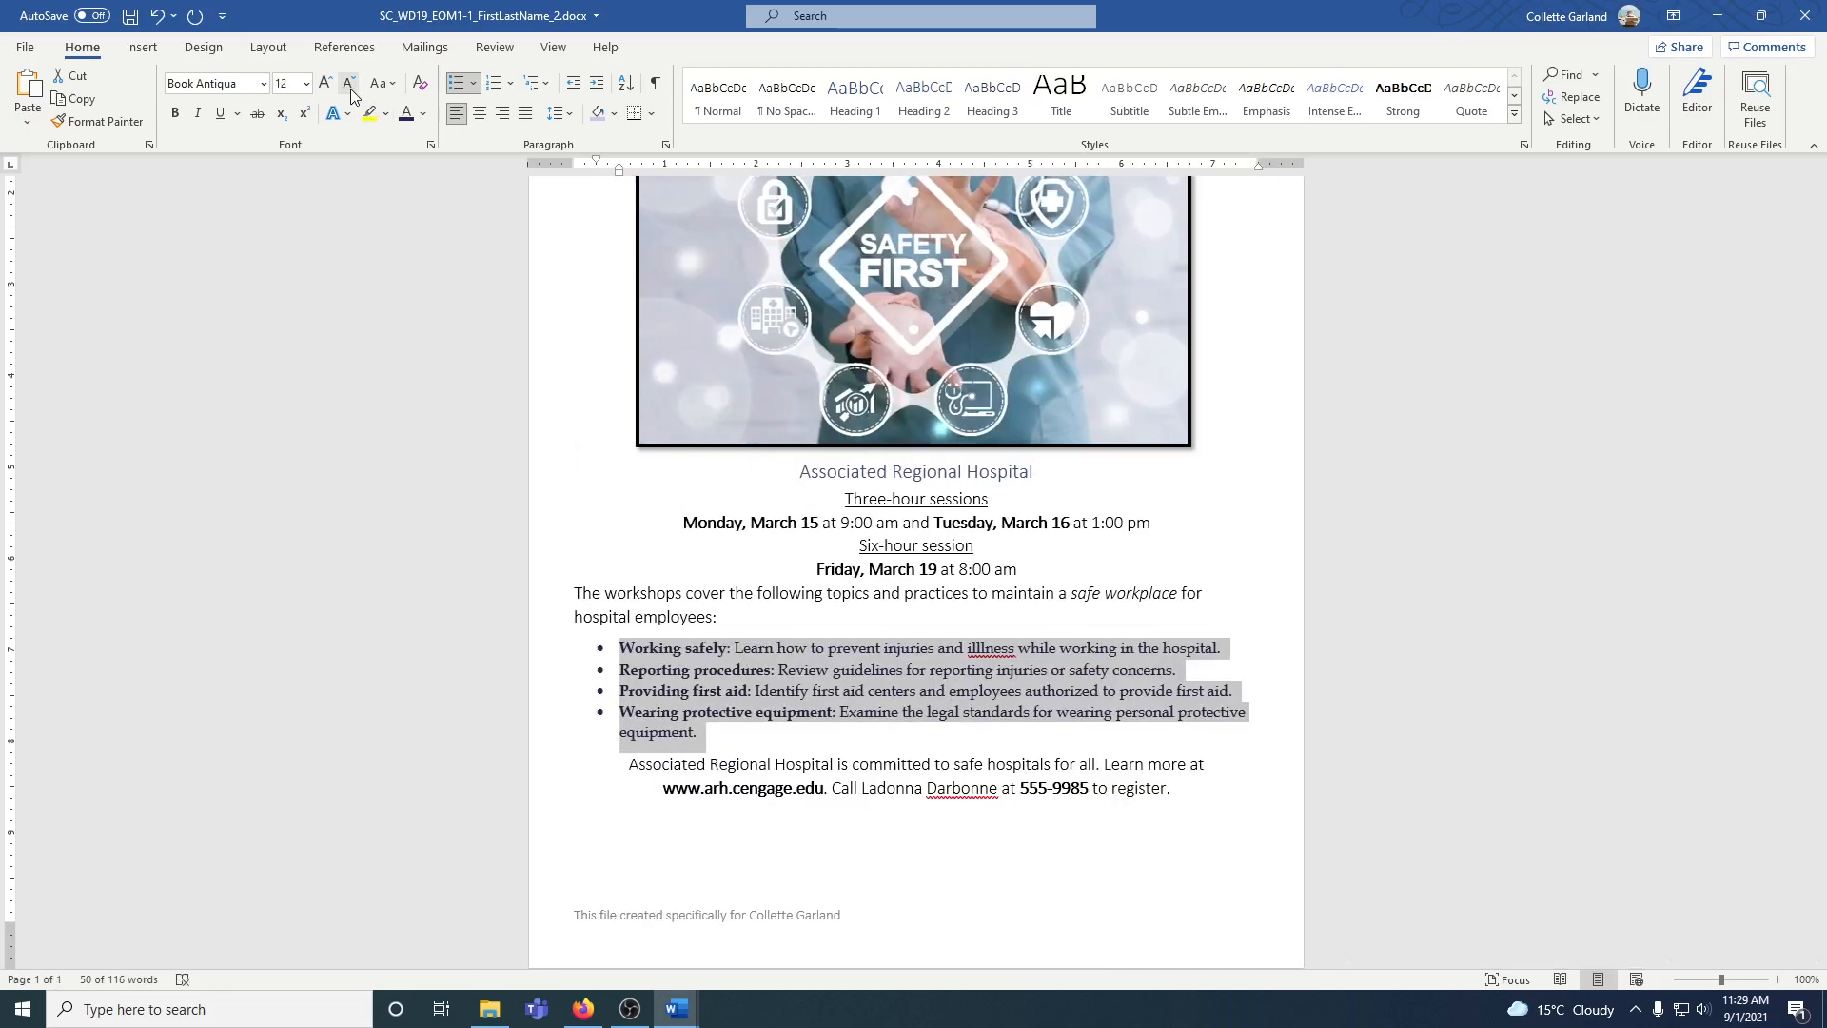
pyautogui.click(731, 738)
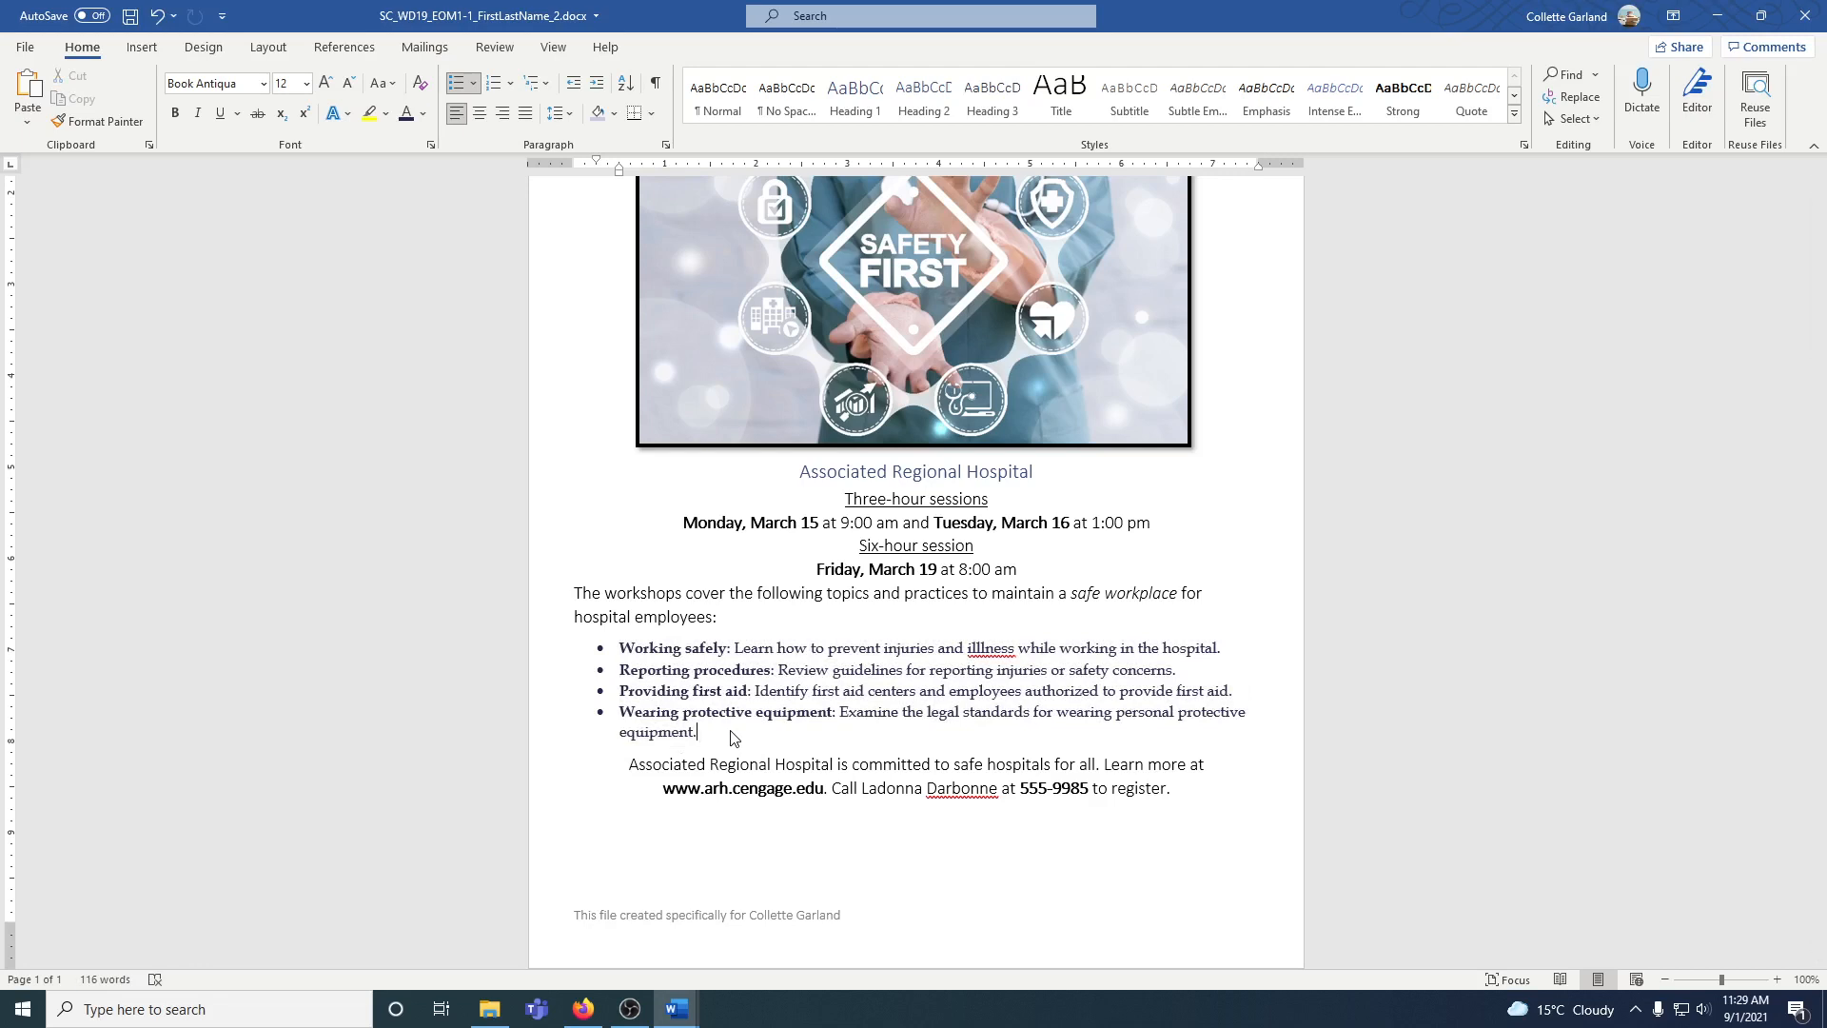
# - Shade the closing paragraph beginning "Associated Regional Hospital is committed" with Dark Purple, Text 2, Lighter 80%
pyautogui.moveTo(1194, 790); pyautogui.dragTo(638, 770)
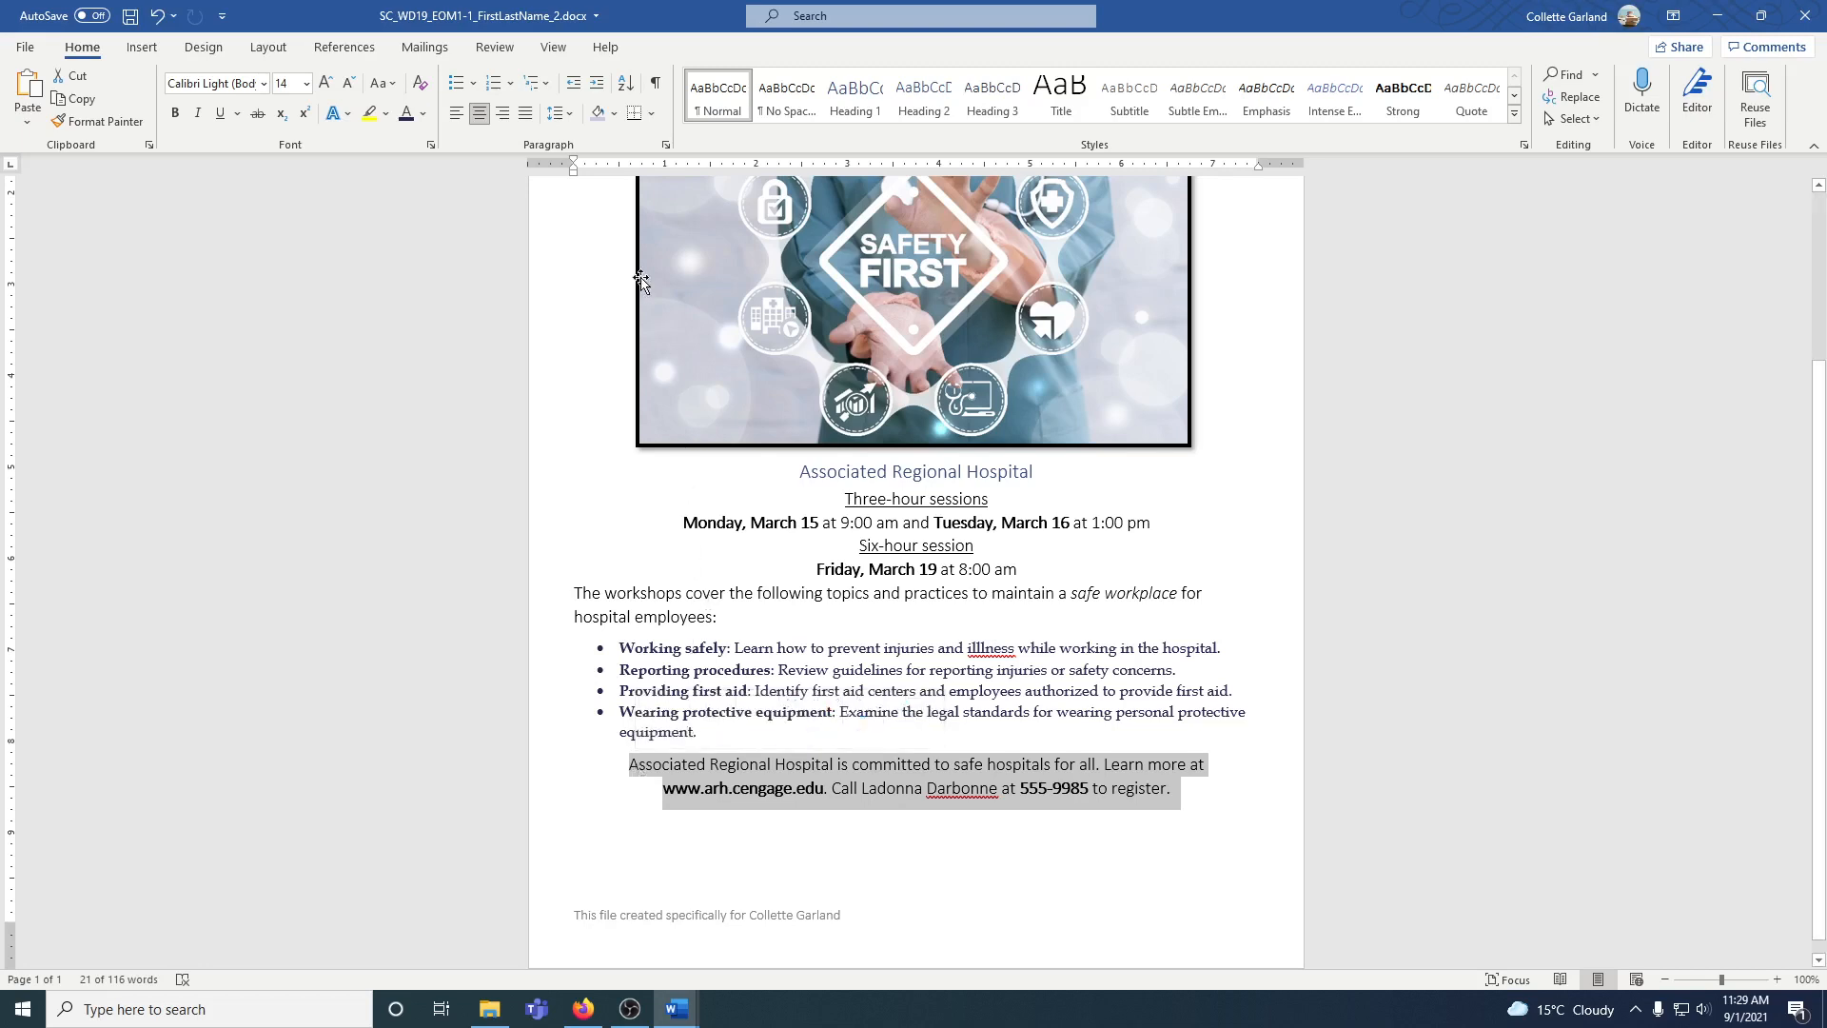
pyautogui.click(615, 118)
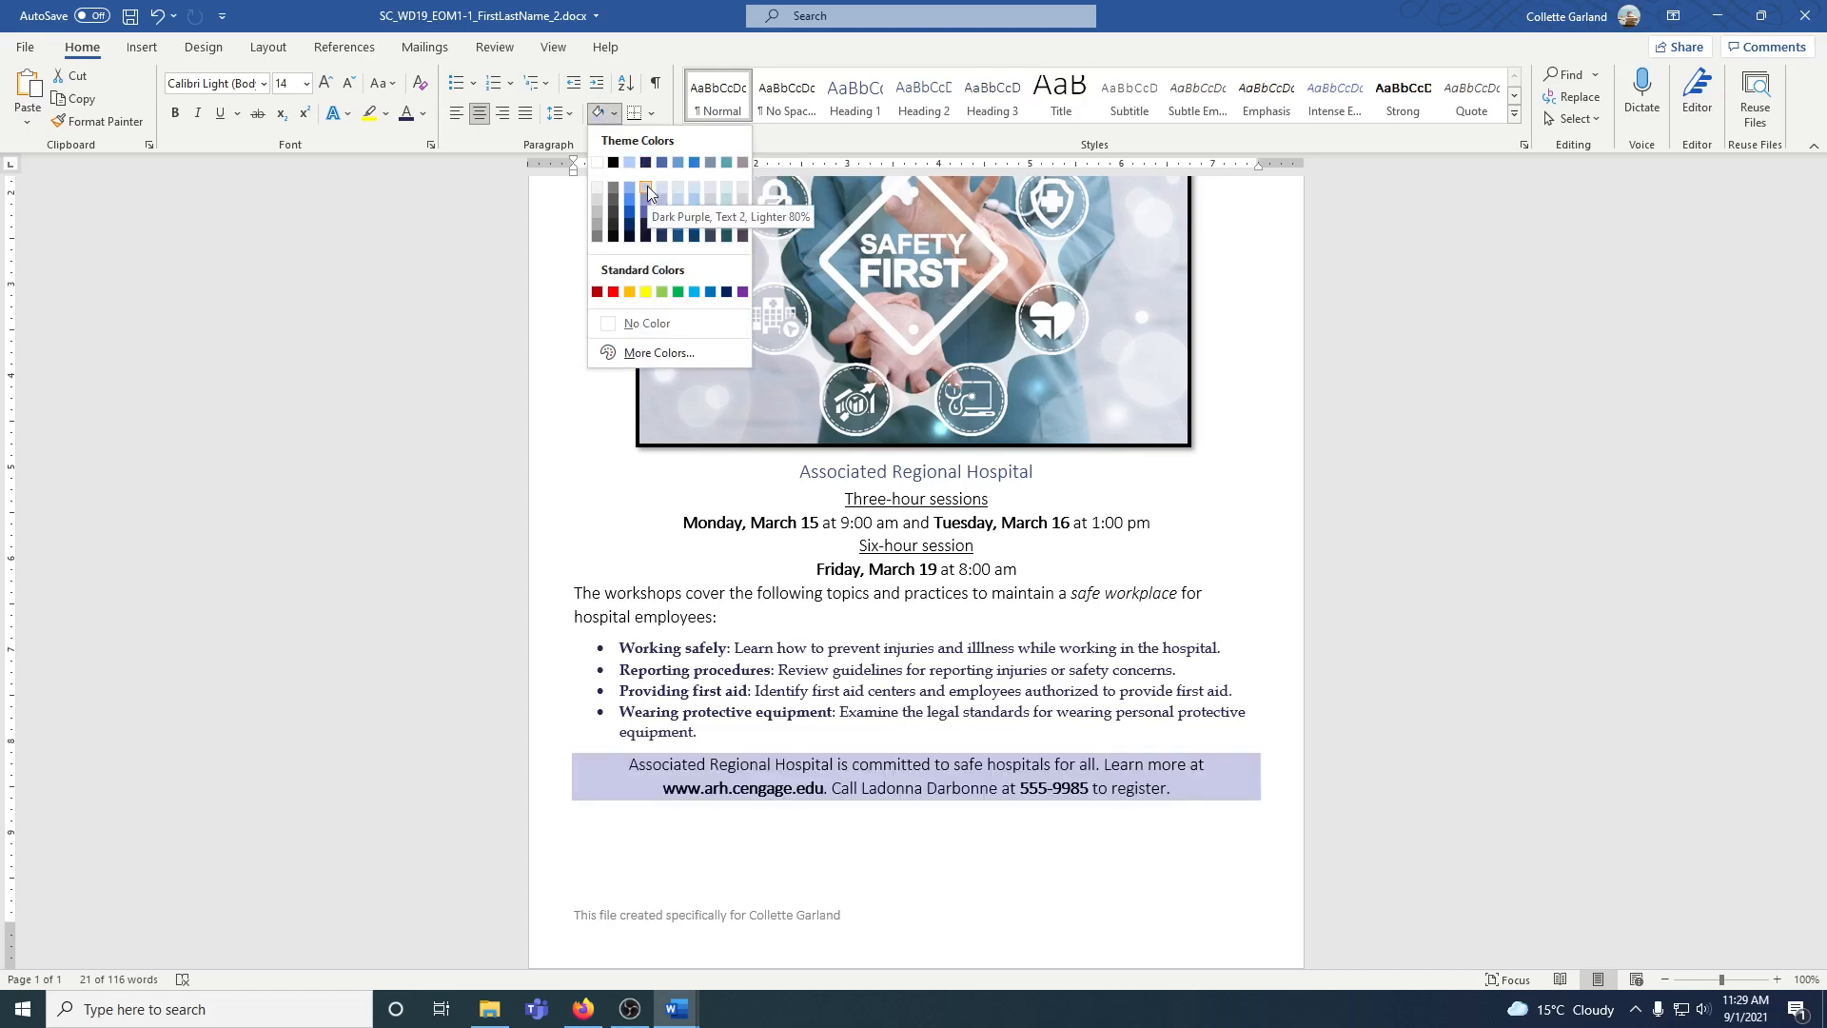
pyautogui.click(647, 190)
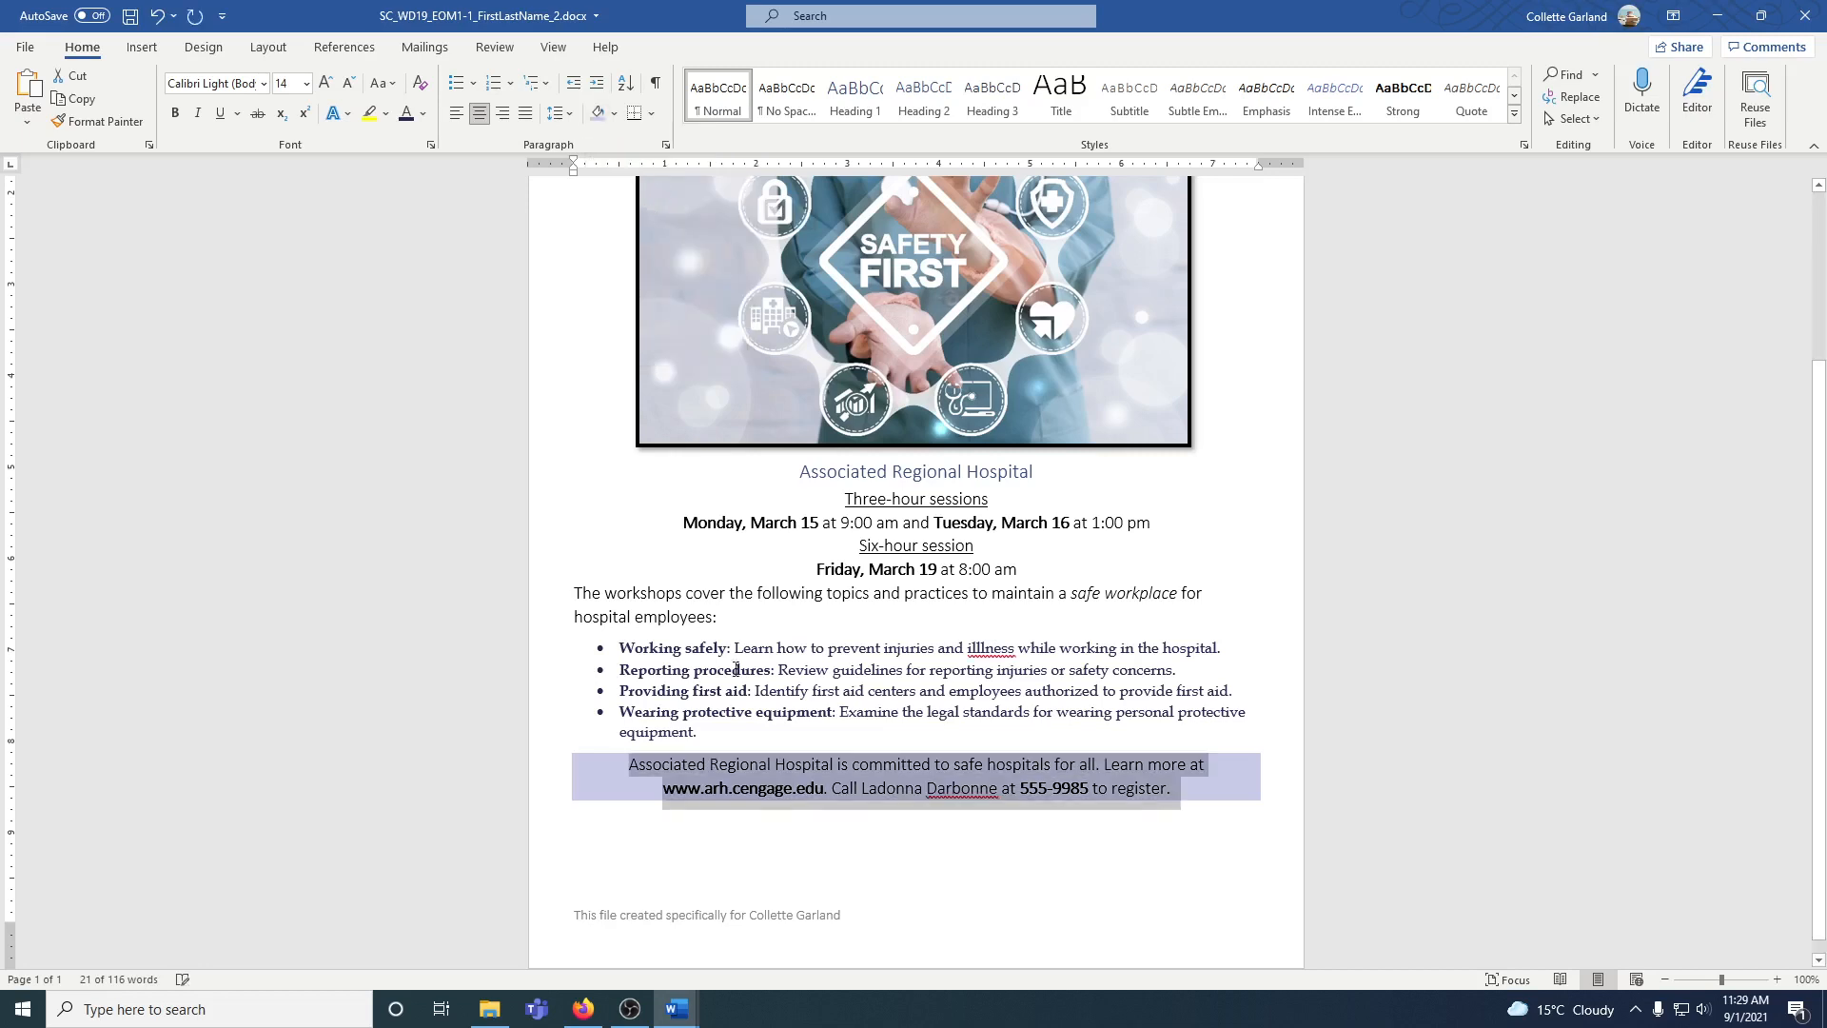
pyautogui.click(795, 741)
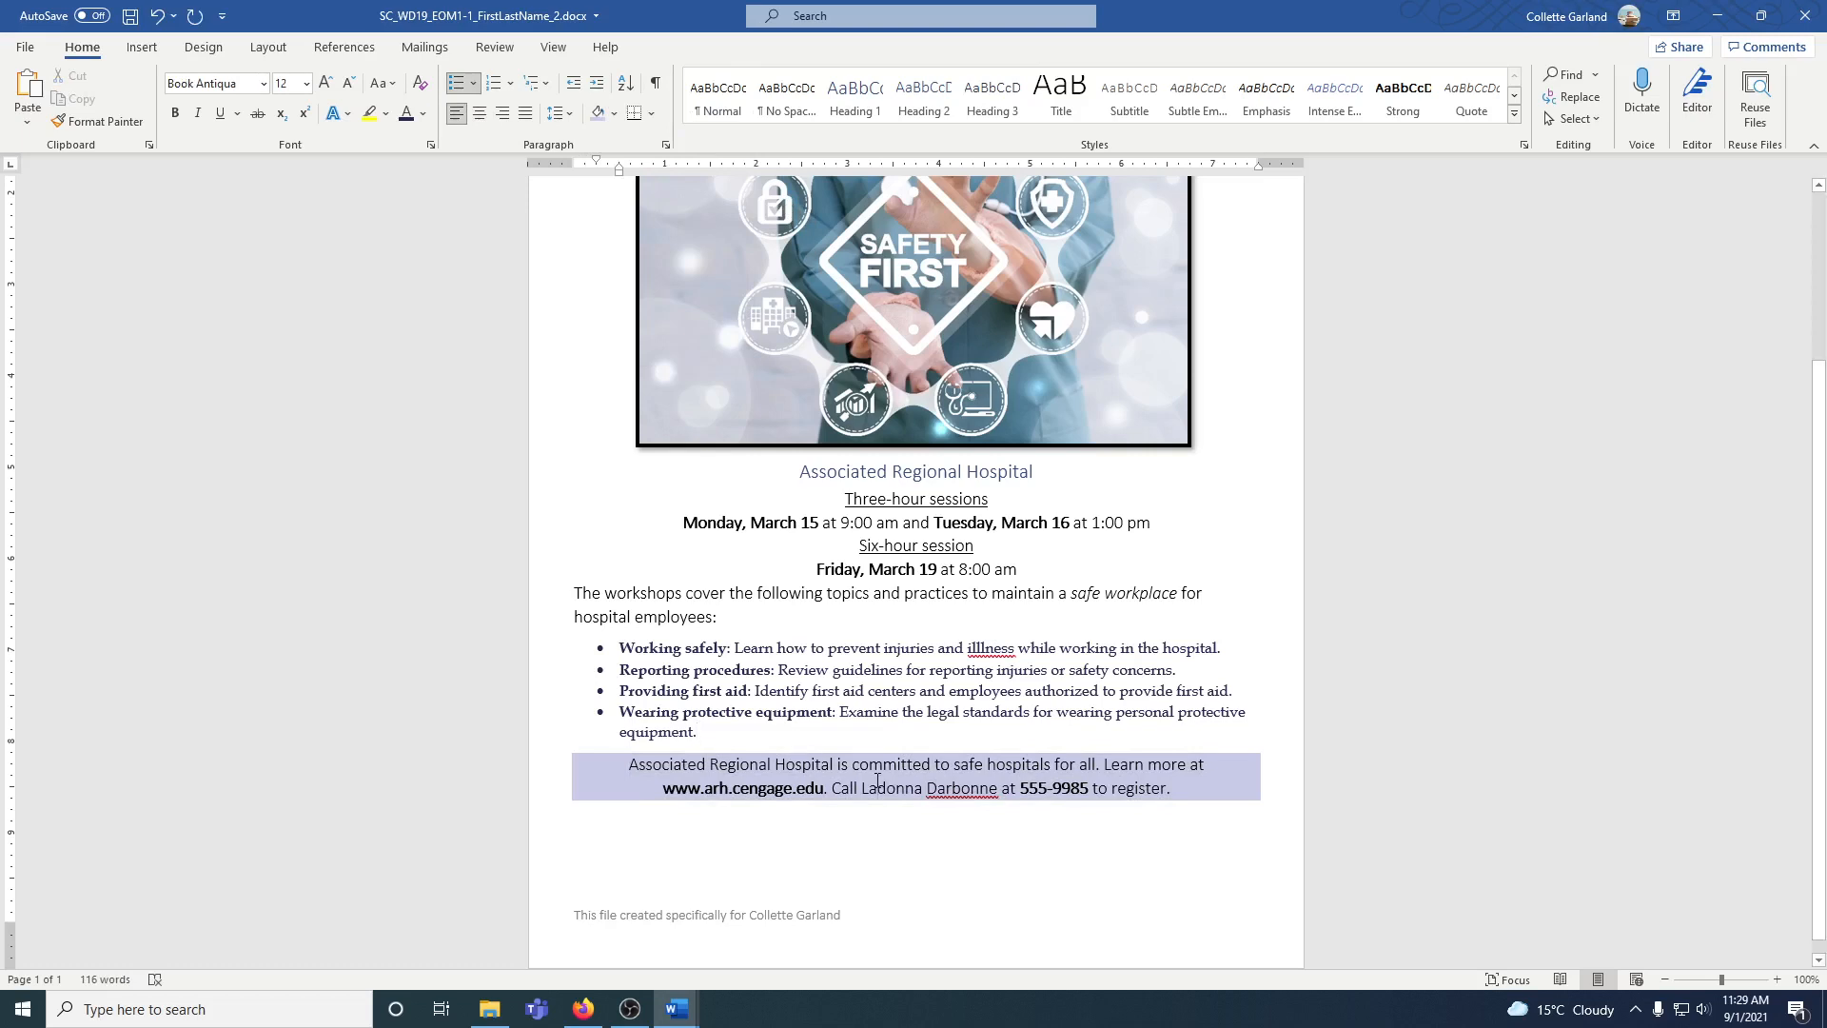
# - Set the shaded closing paragraph's spacing to 12 pt before and 6 pt after
pyautogui.moveTo(1176, 790); pyautogui.dragTo(809, 779)
pyautogui.click(808, 778)
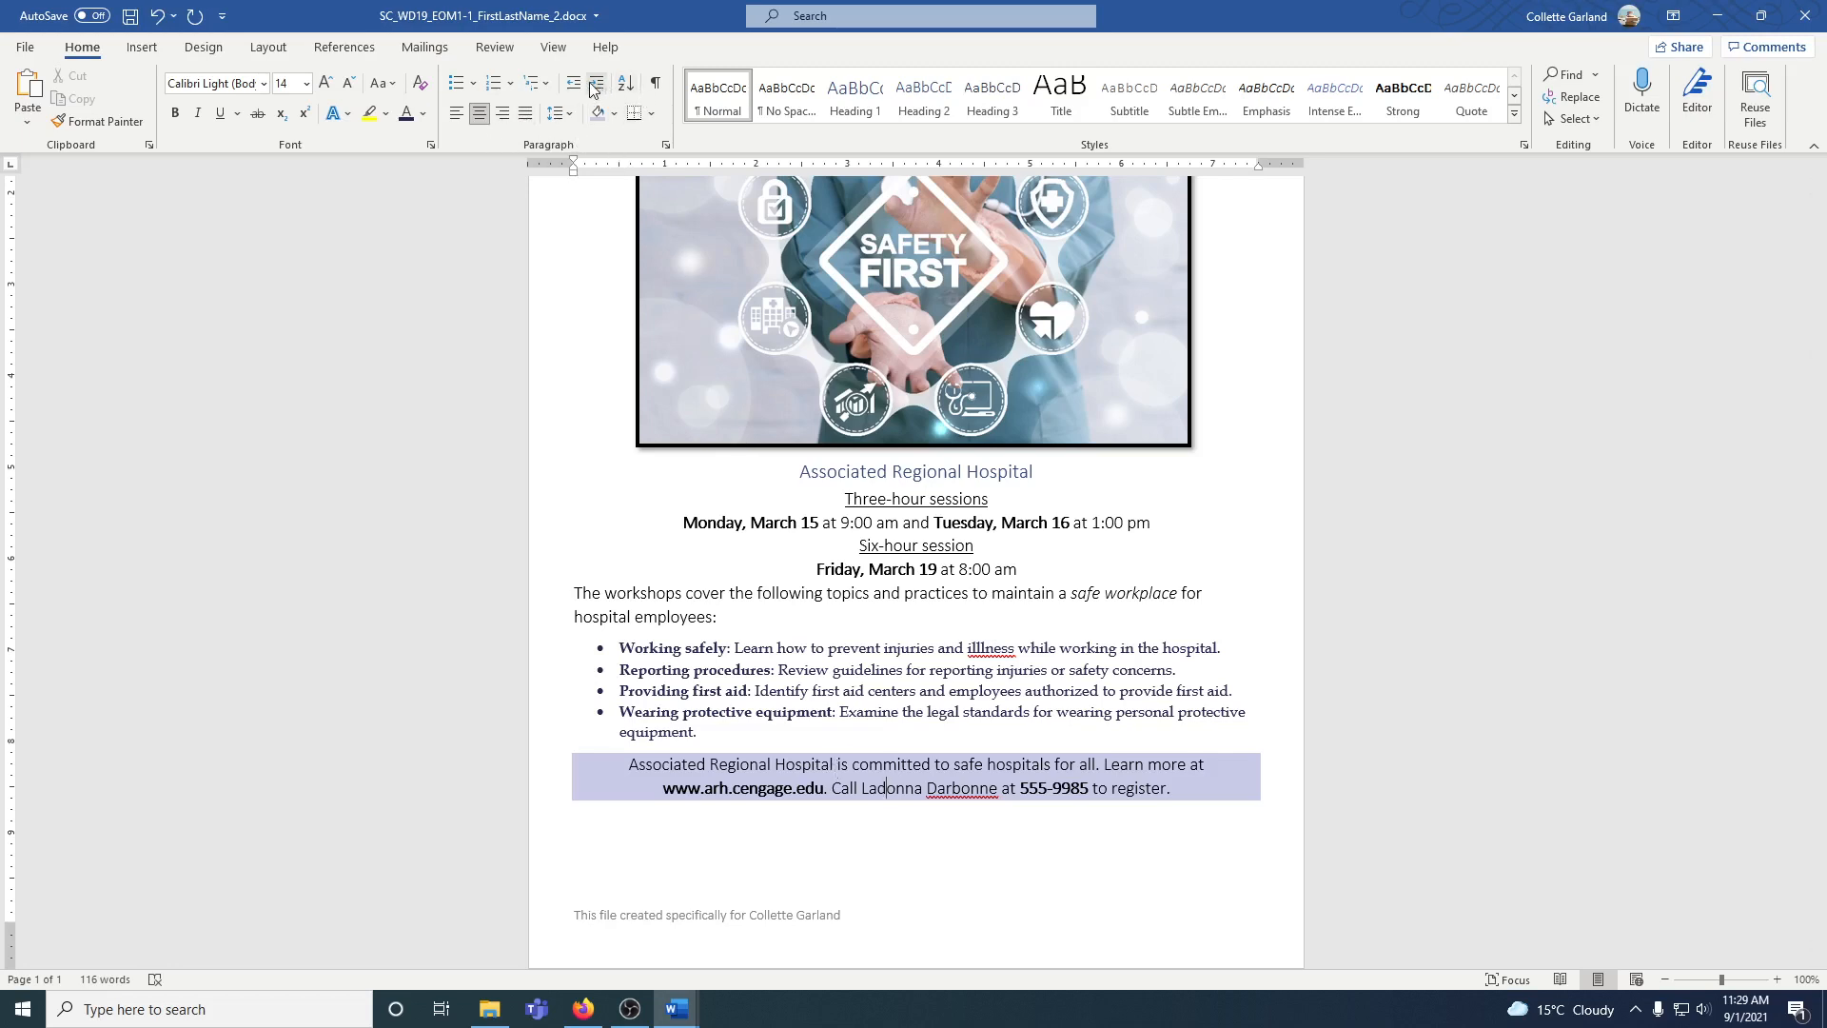
pyautogui.click(664, 148)
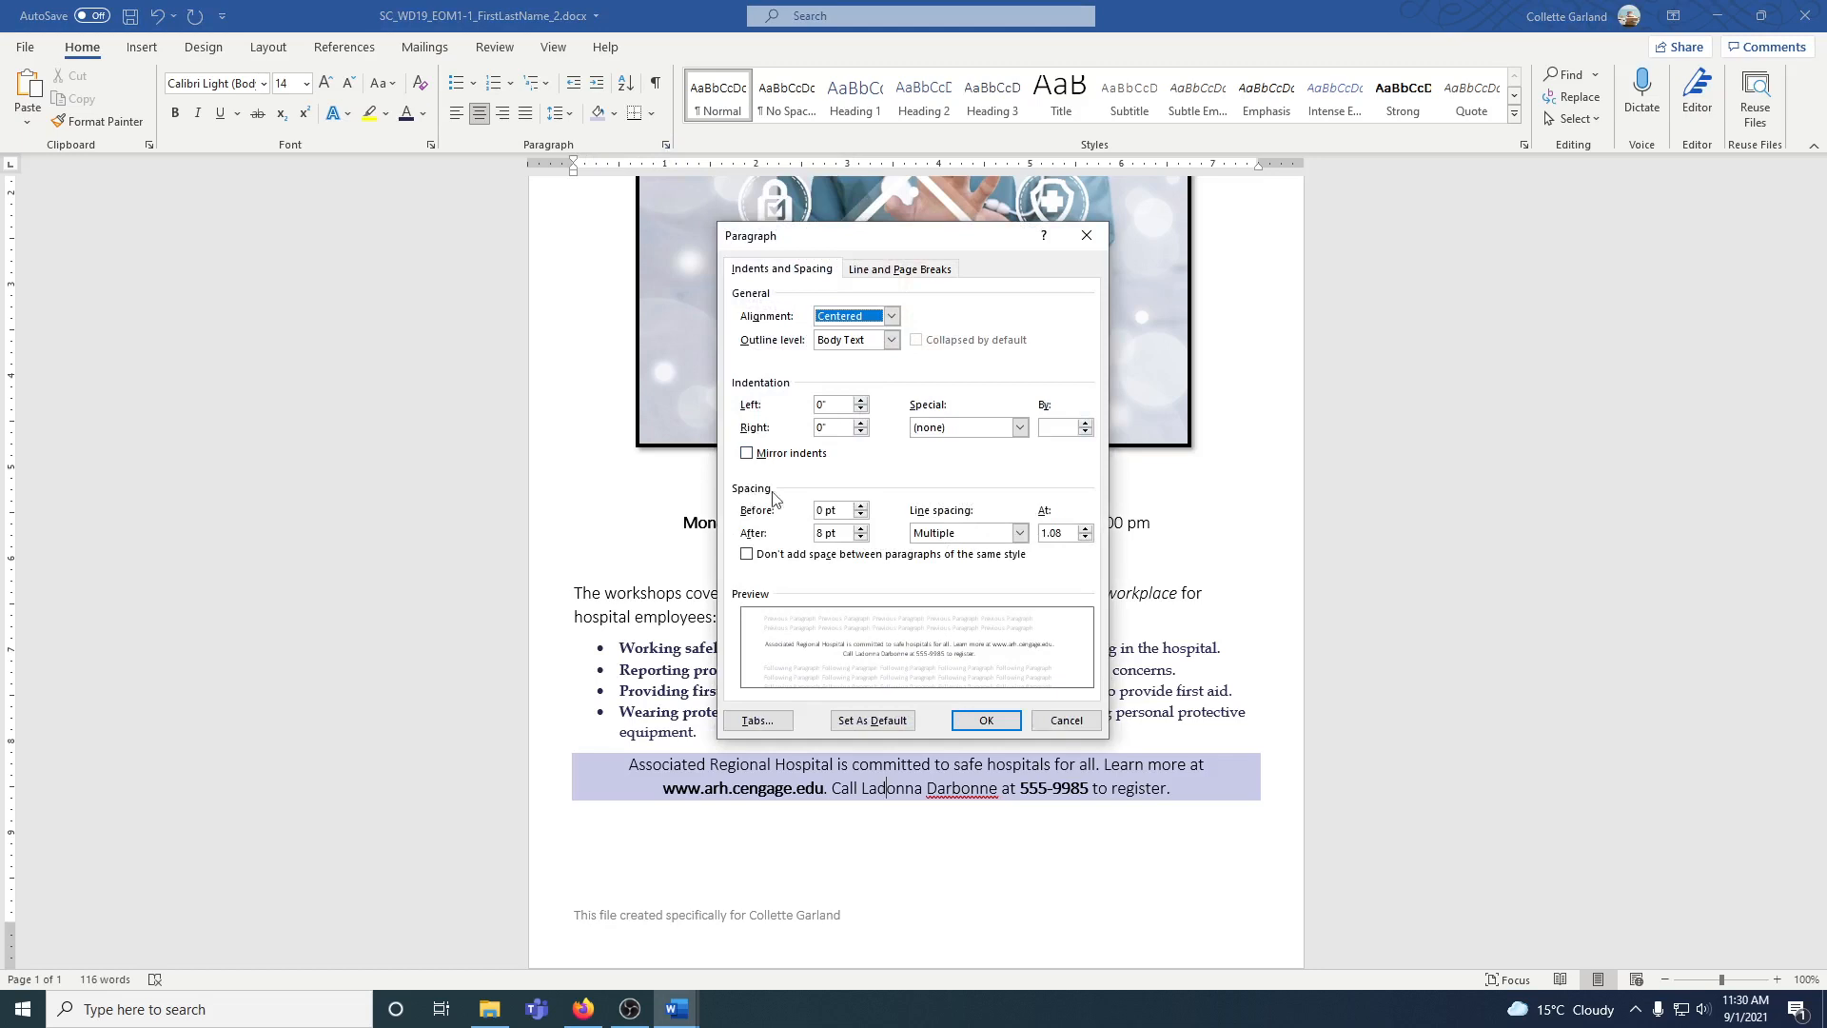
pyautogui.click(860, 506)
pyautogui.click(860, 506)
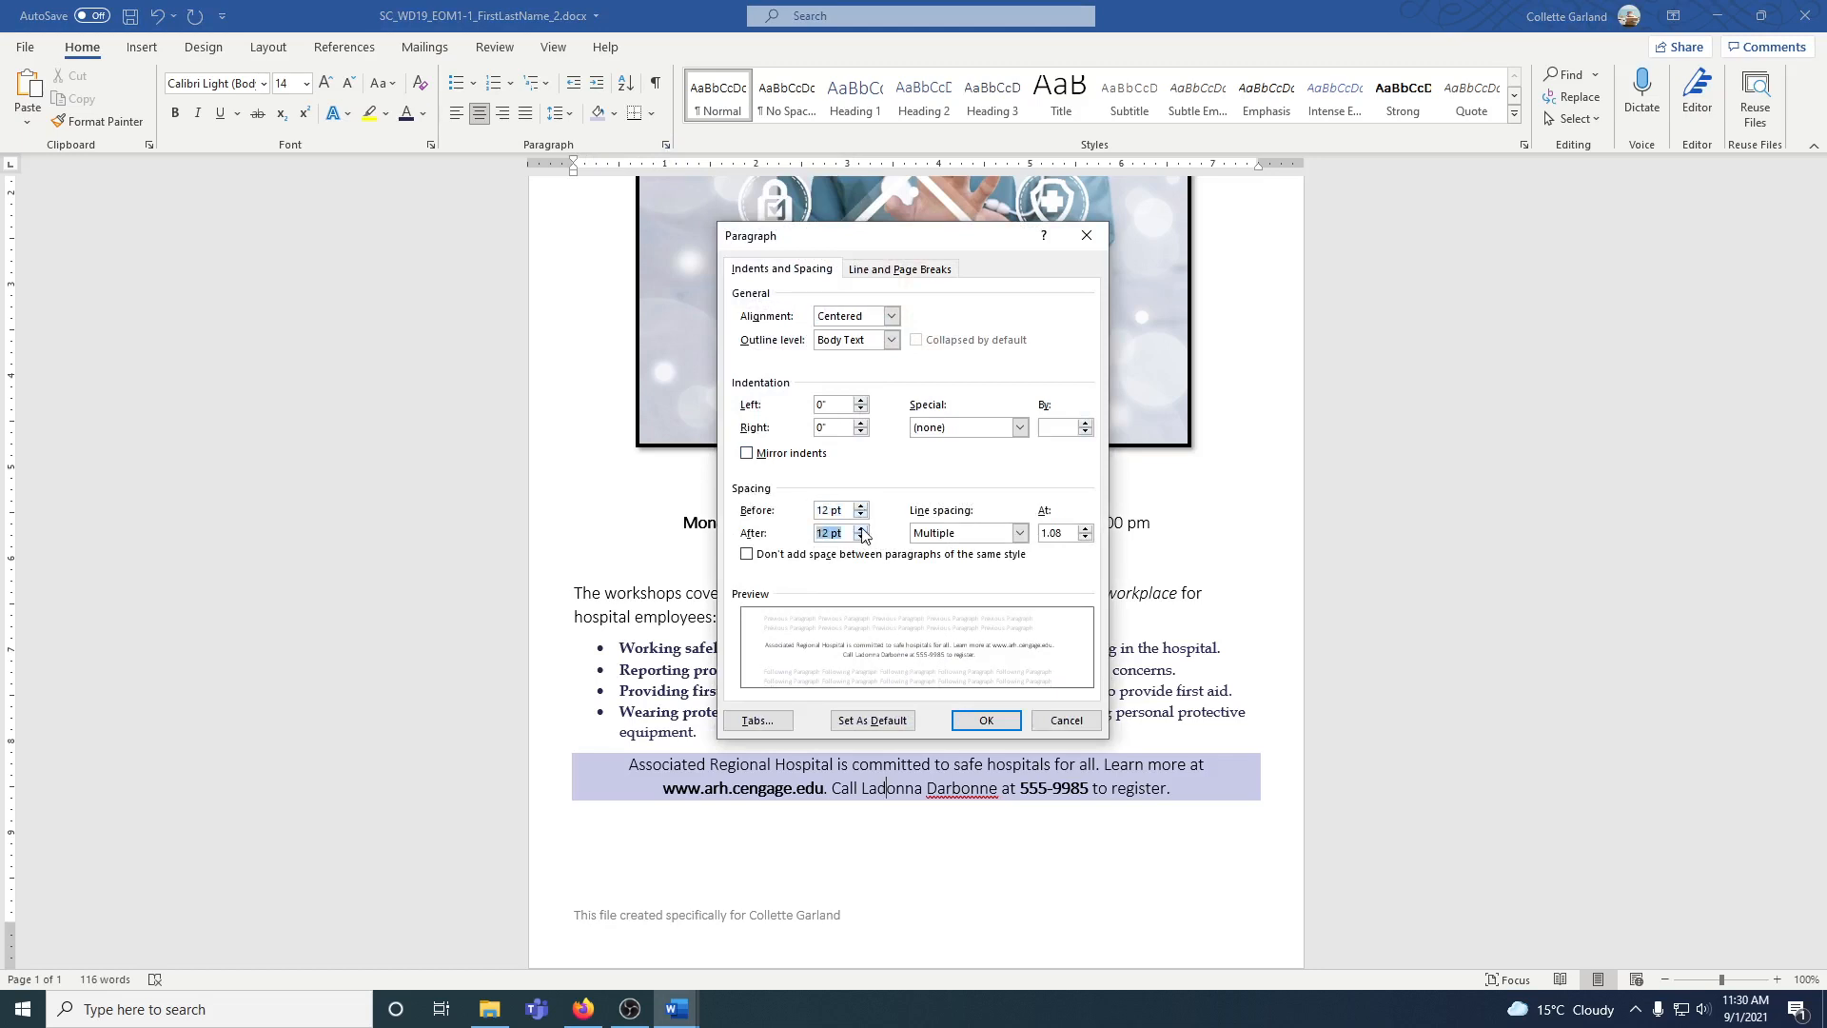
pyautogui.click(860, 537)
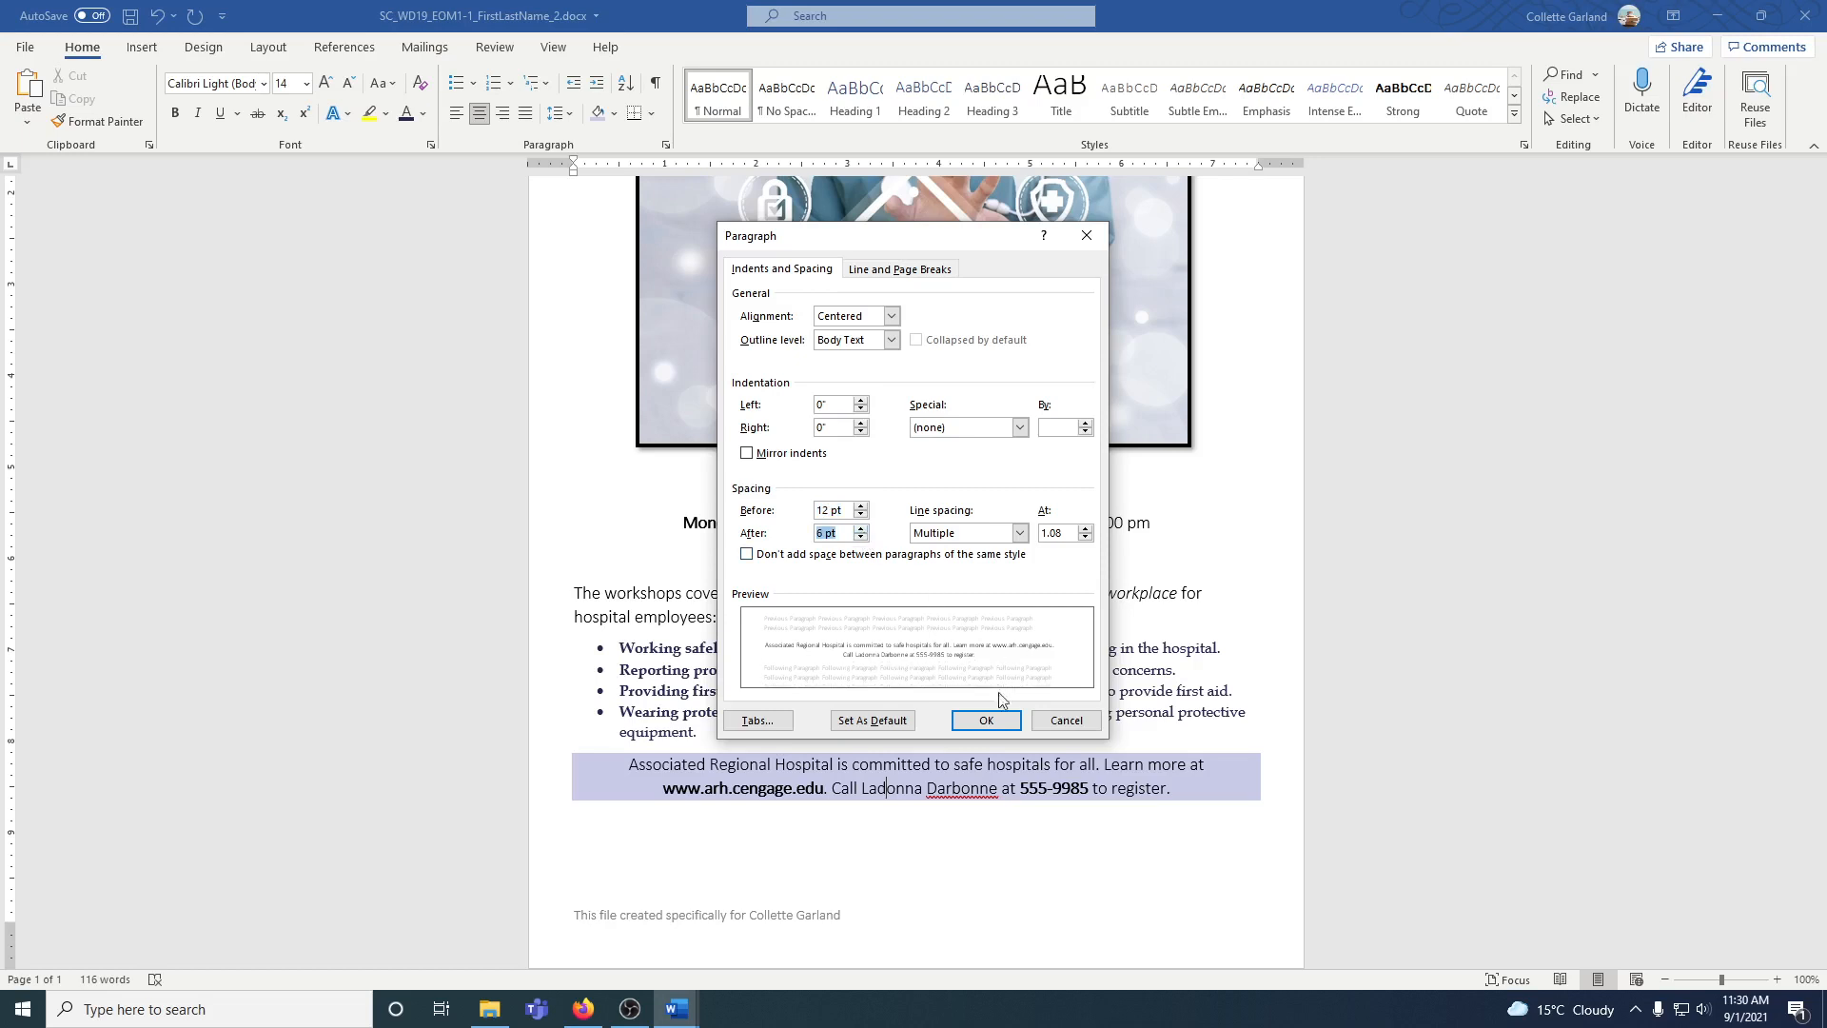
pyautogui.click(994, 720)
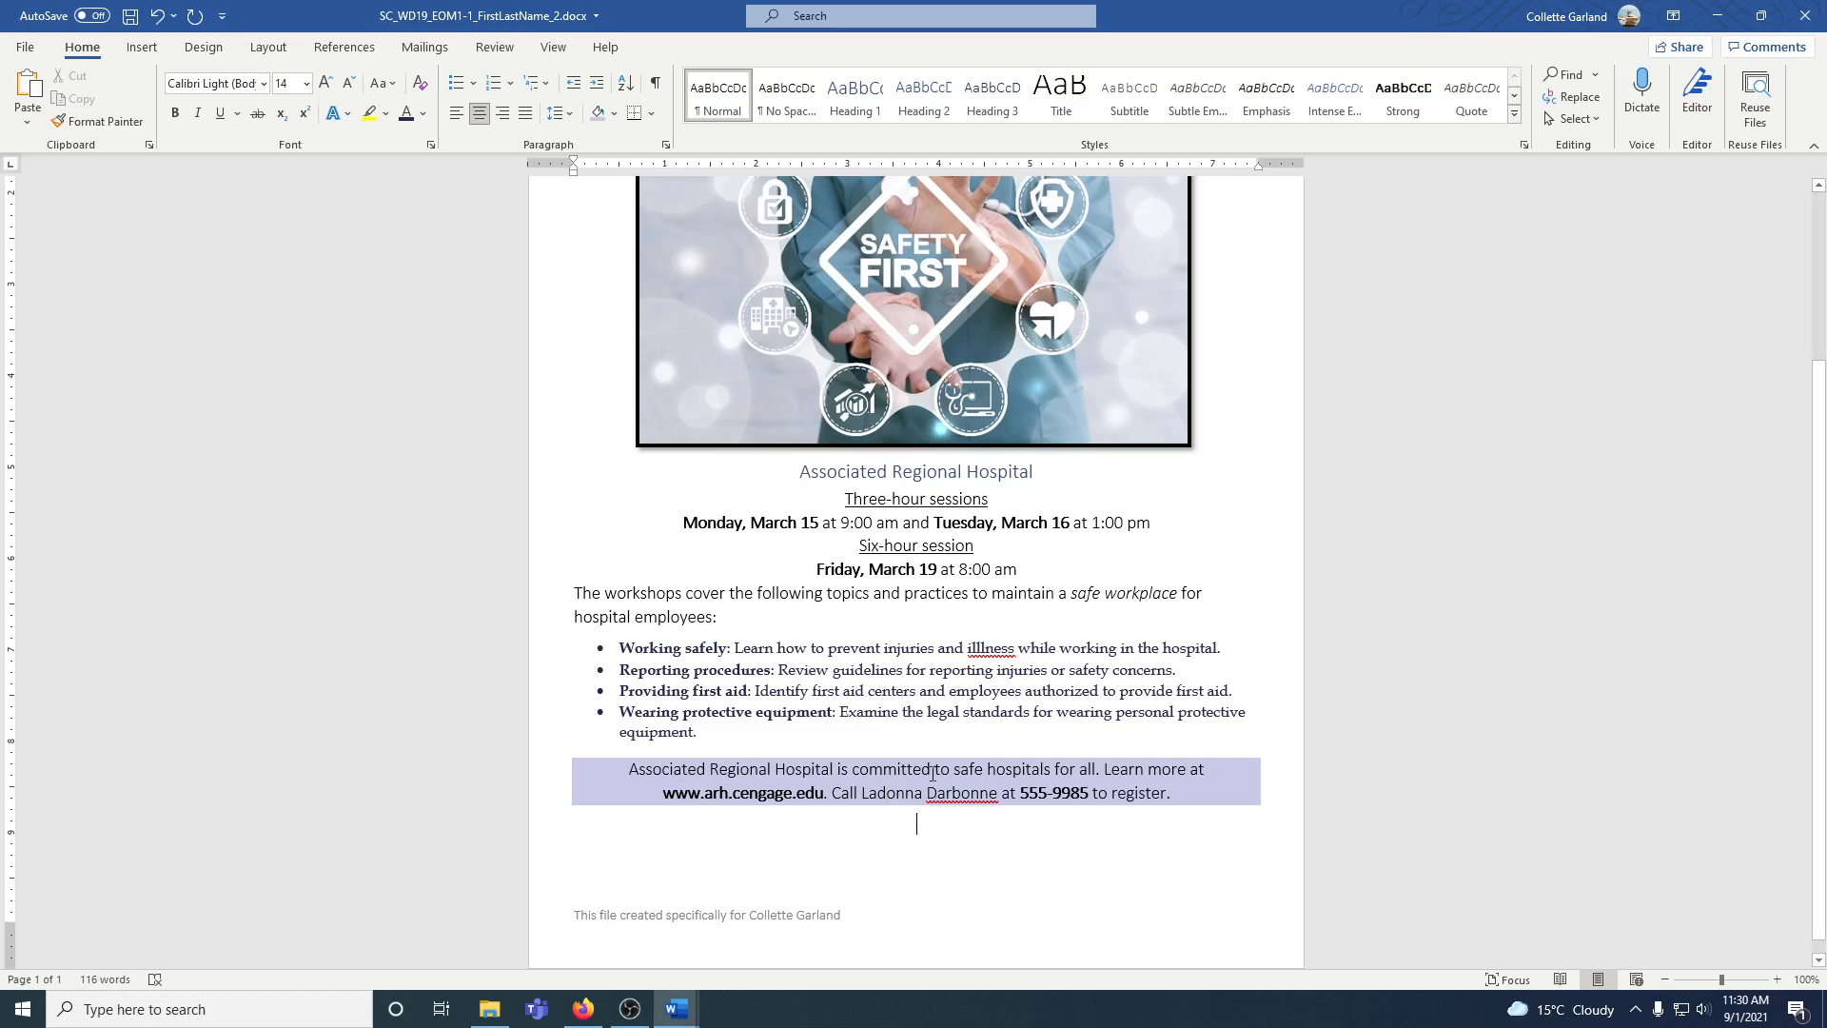
# - Insert the picture Support_WD19_EOM1-1_Logo.png from the Downloads folder into the empty paragraph below the shaded text
pyautogui.click(157, 51)
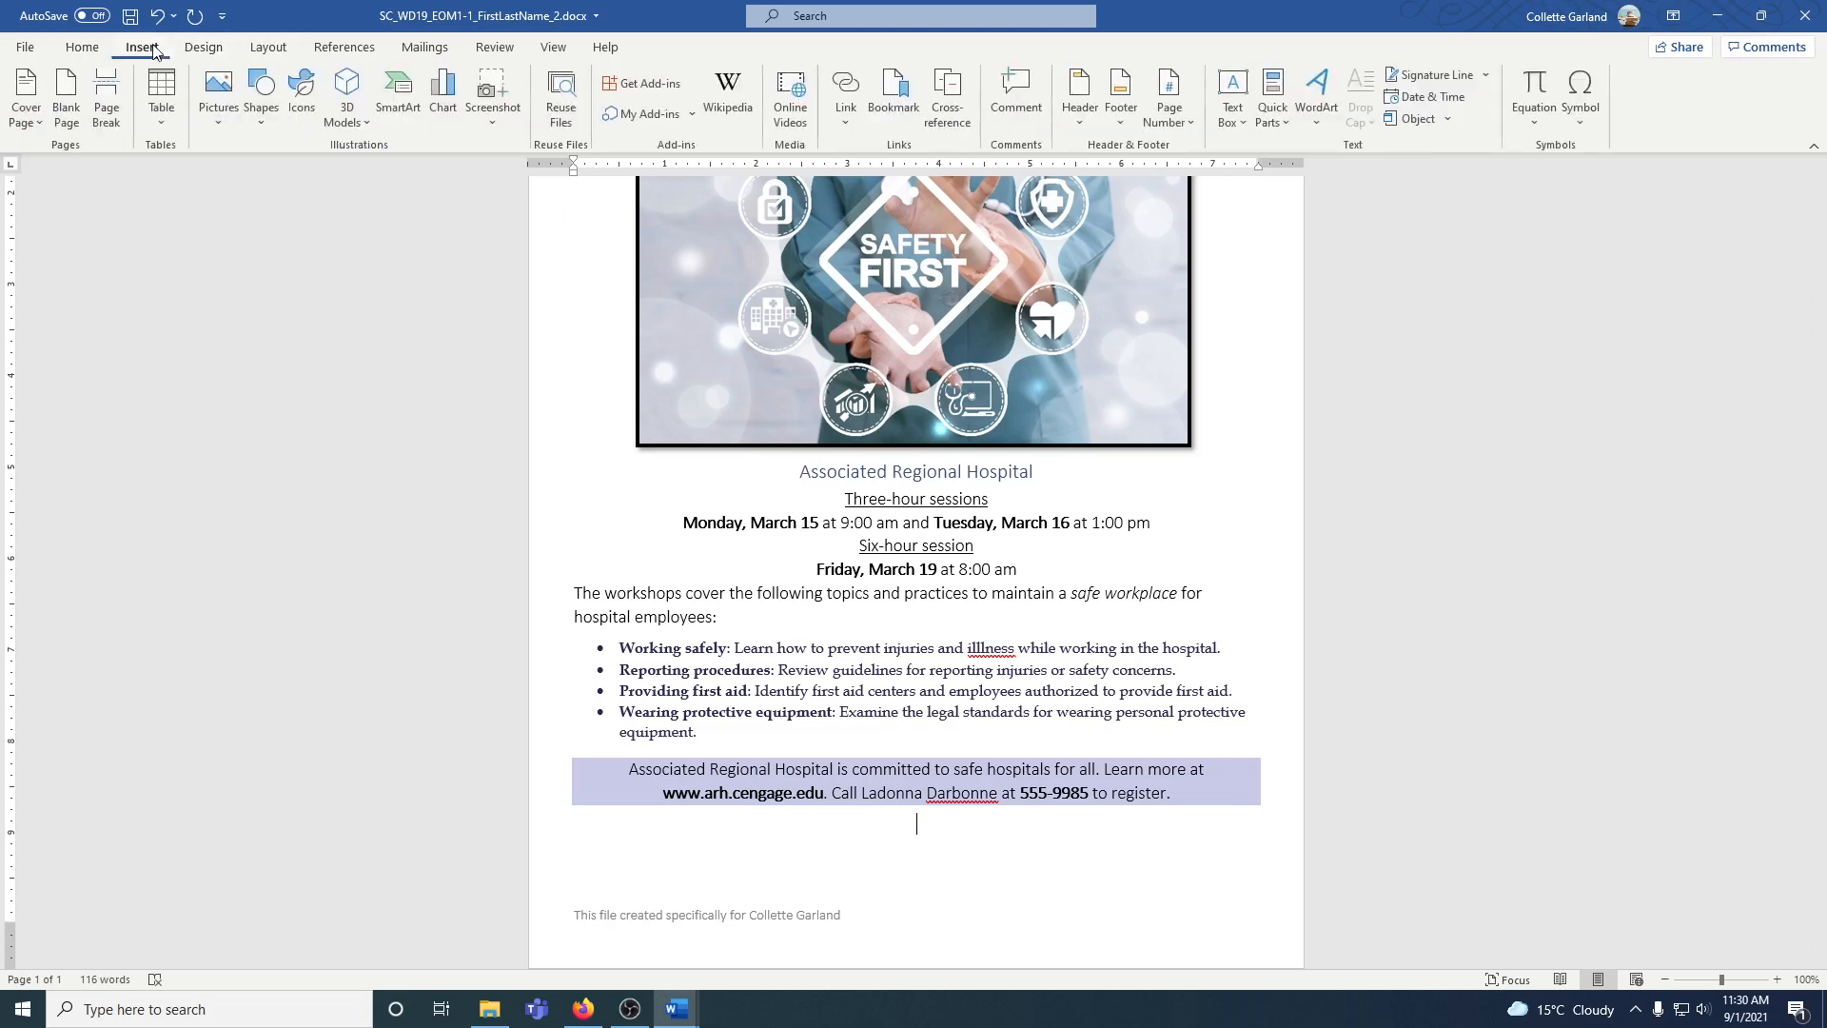
pyautogui.click(219, 96)
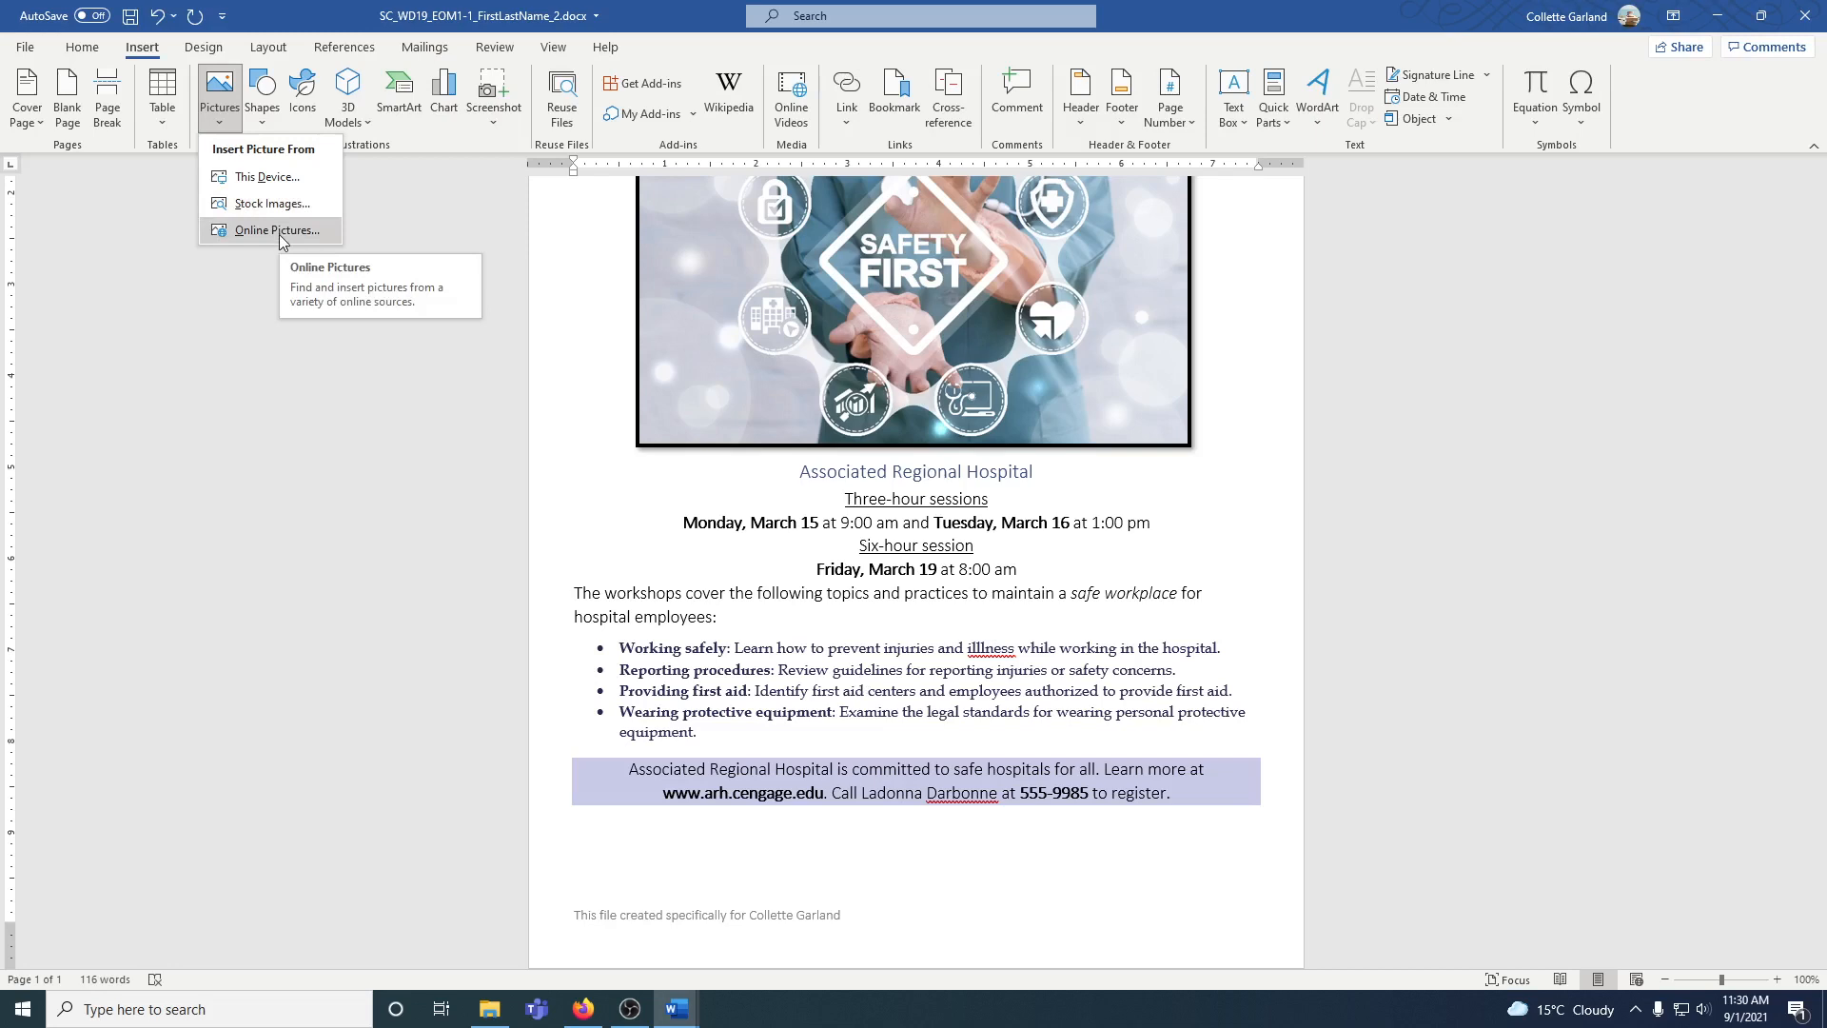
pyautogui.click(266, 177)
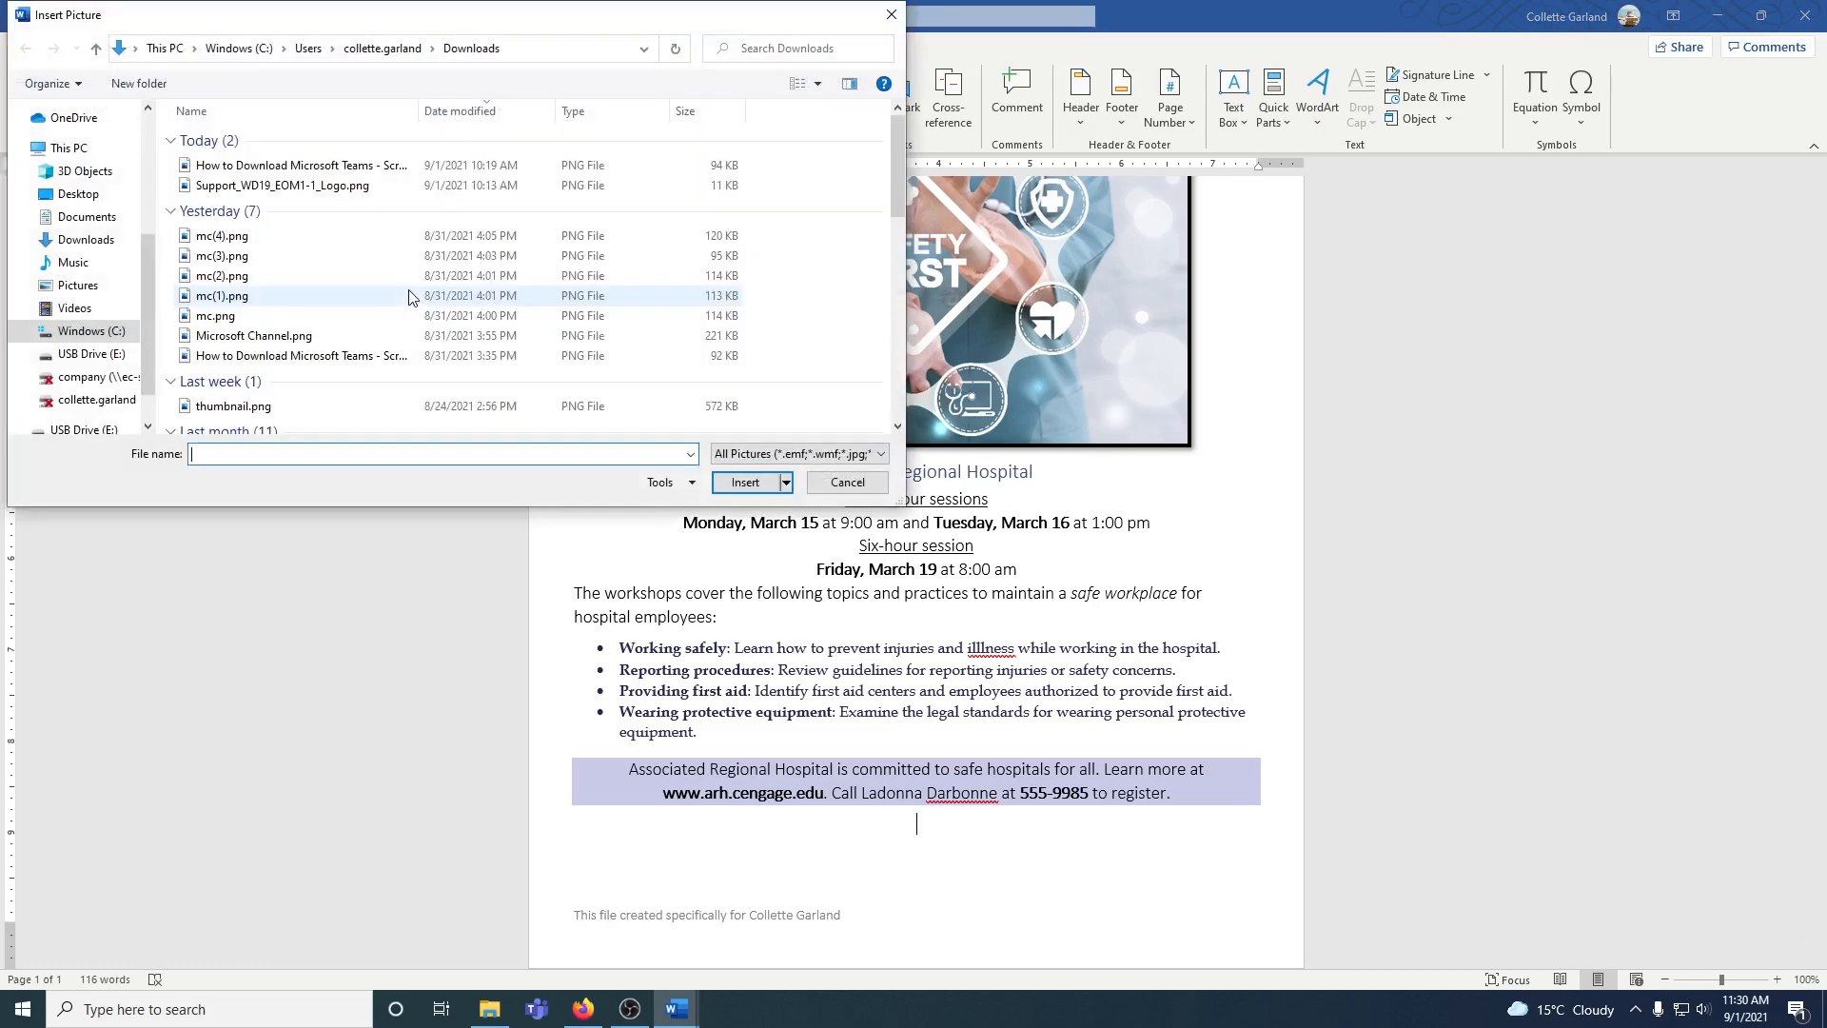
pyautogui.doubleClick(274, 188)
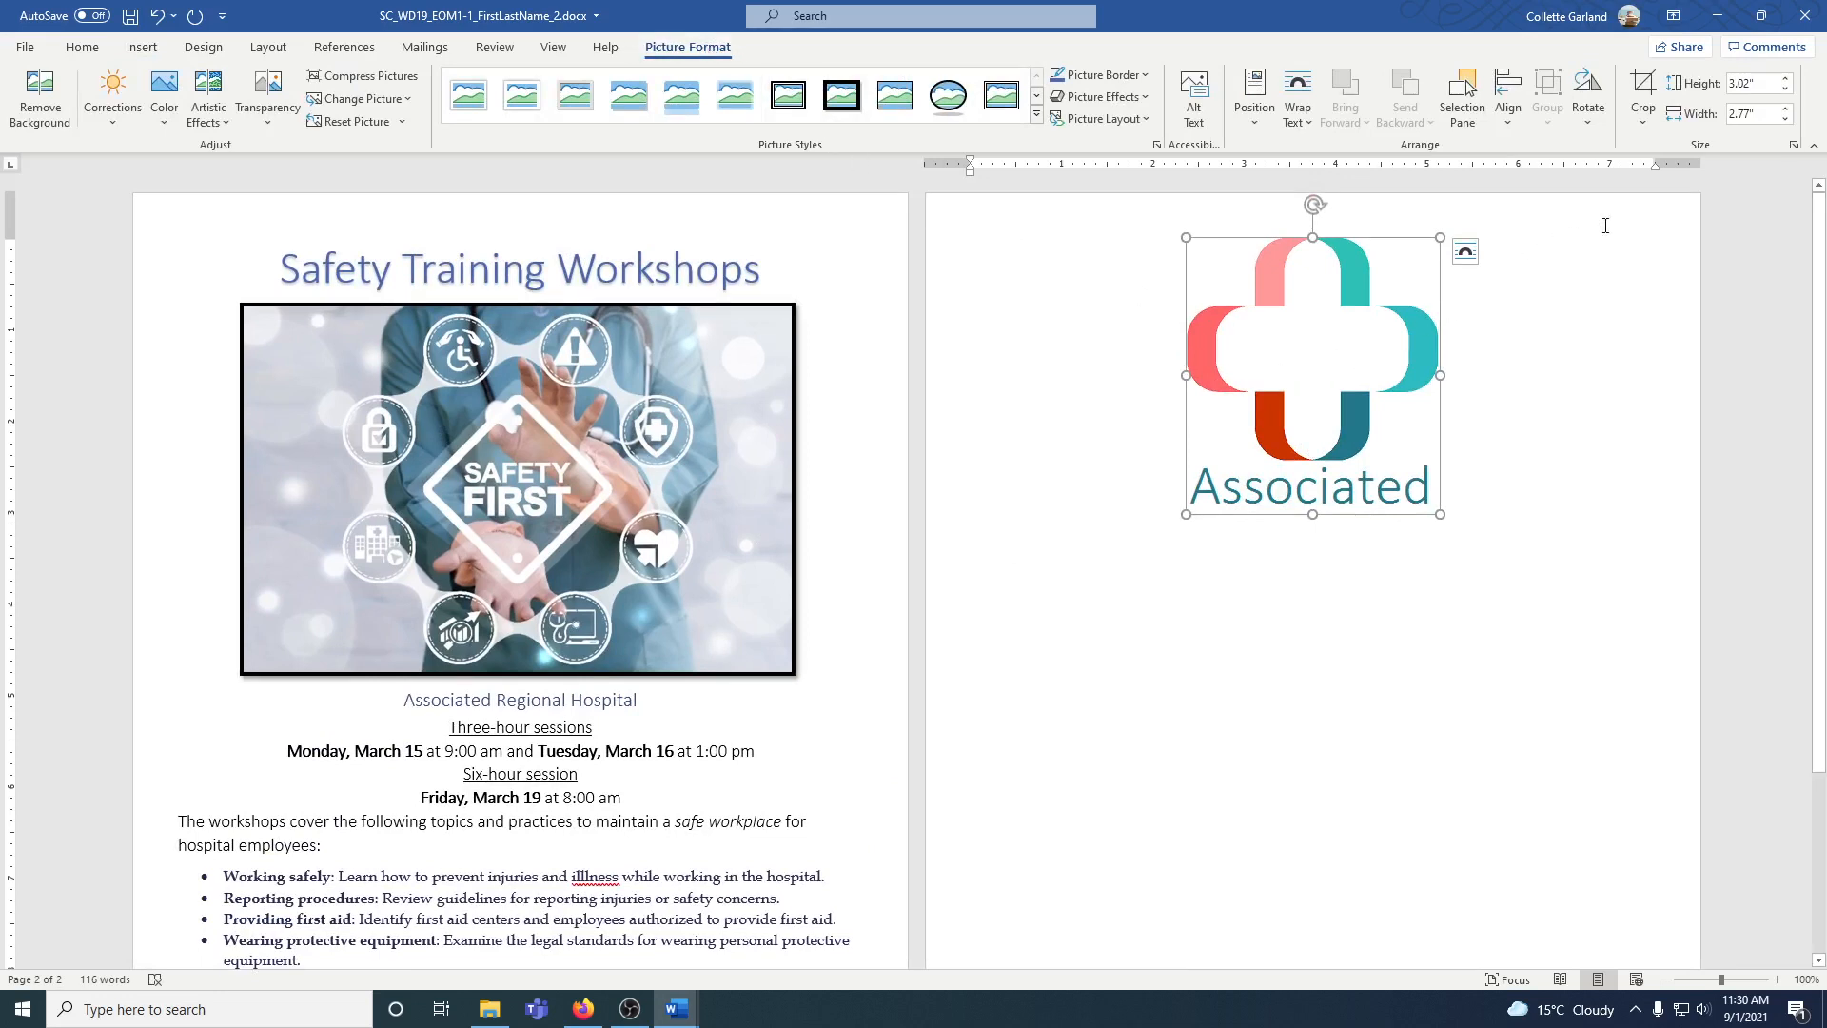
# - Resize the hospital logo to a height of 0.8 inches, keeping its proportions
pyautogui.click(1747, 87)
pyautogui.write('0')
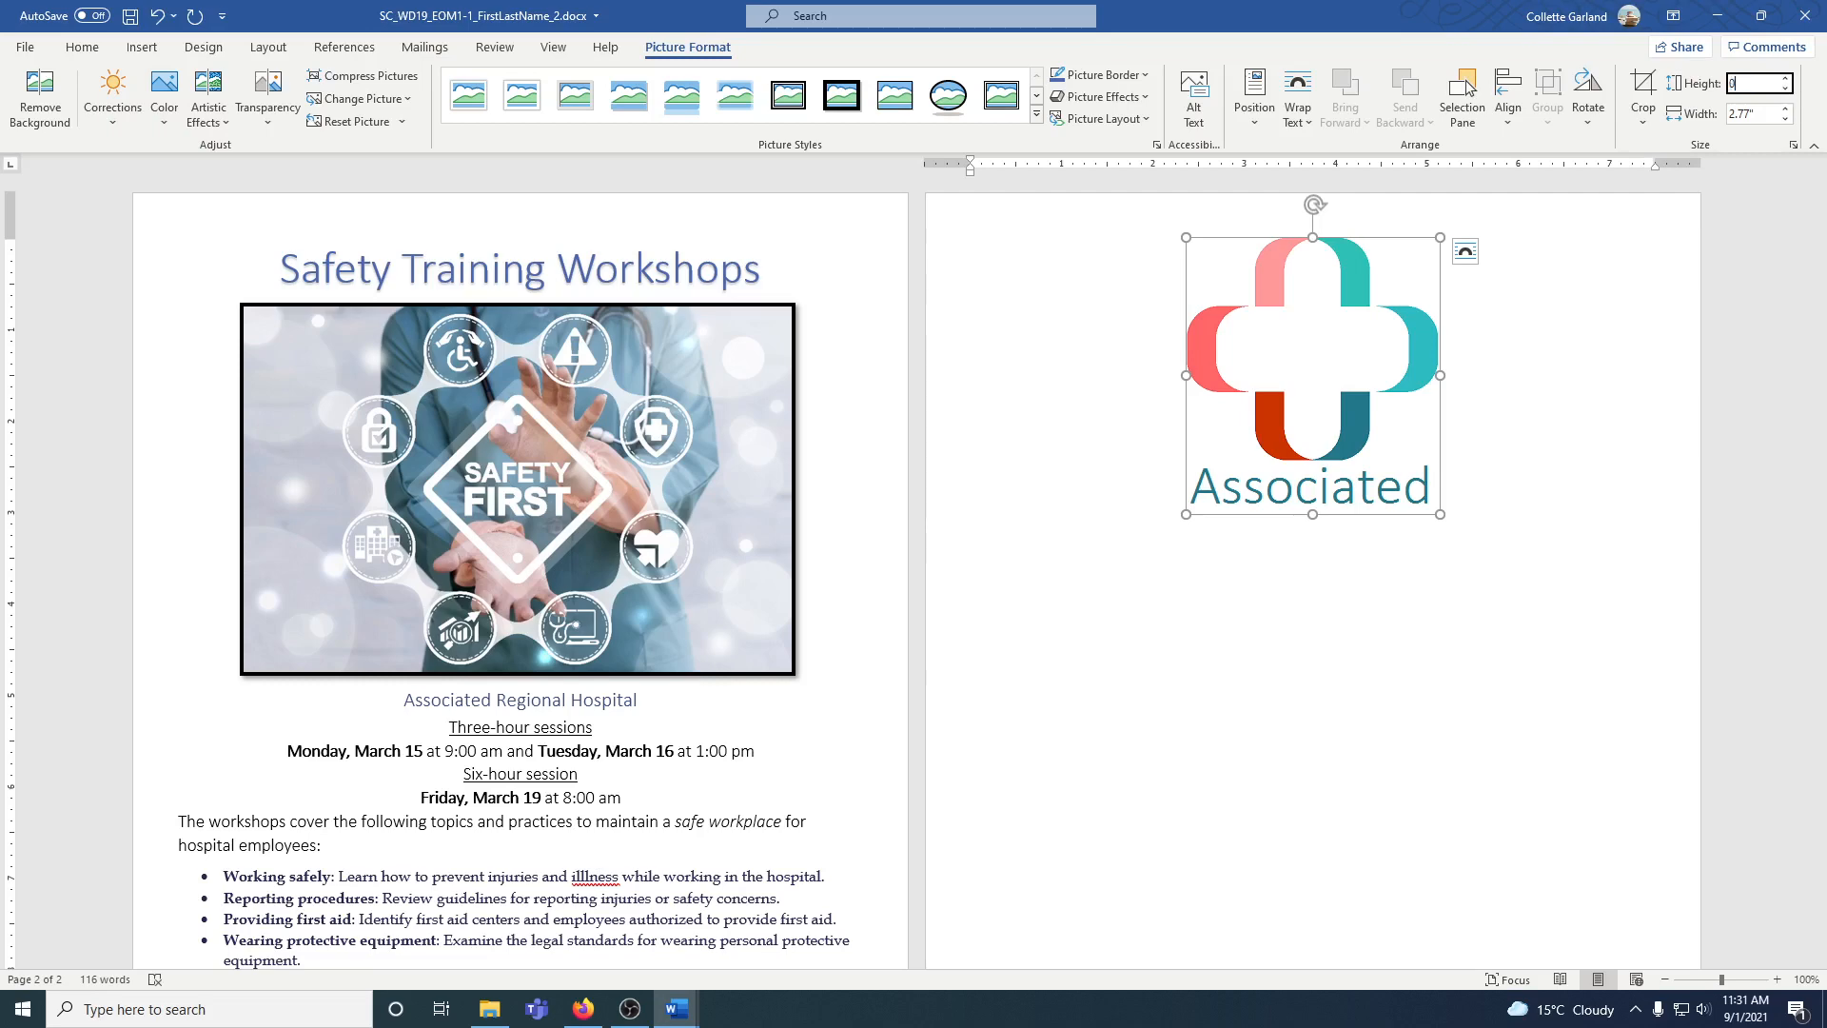
pyautogui.write('.8')
pyautogui.press('Return')
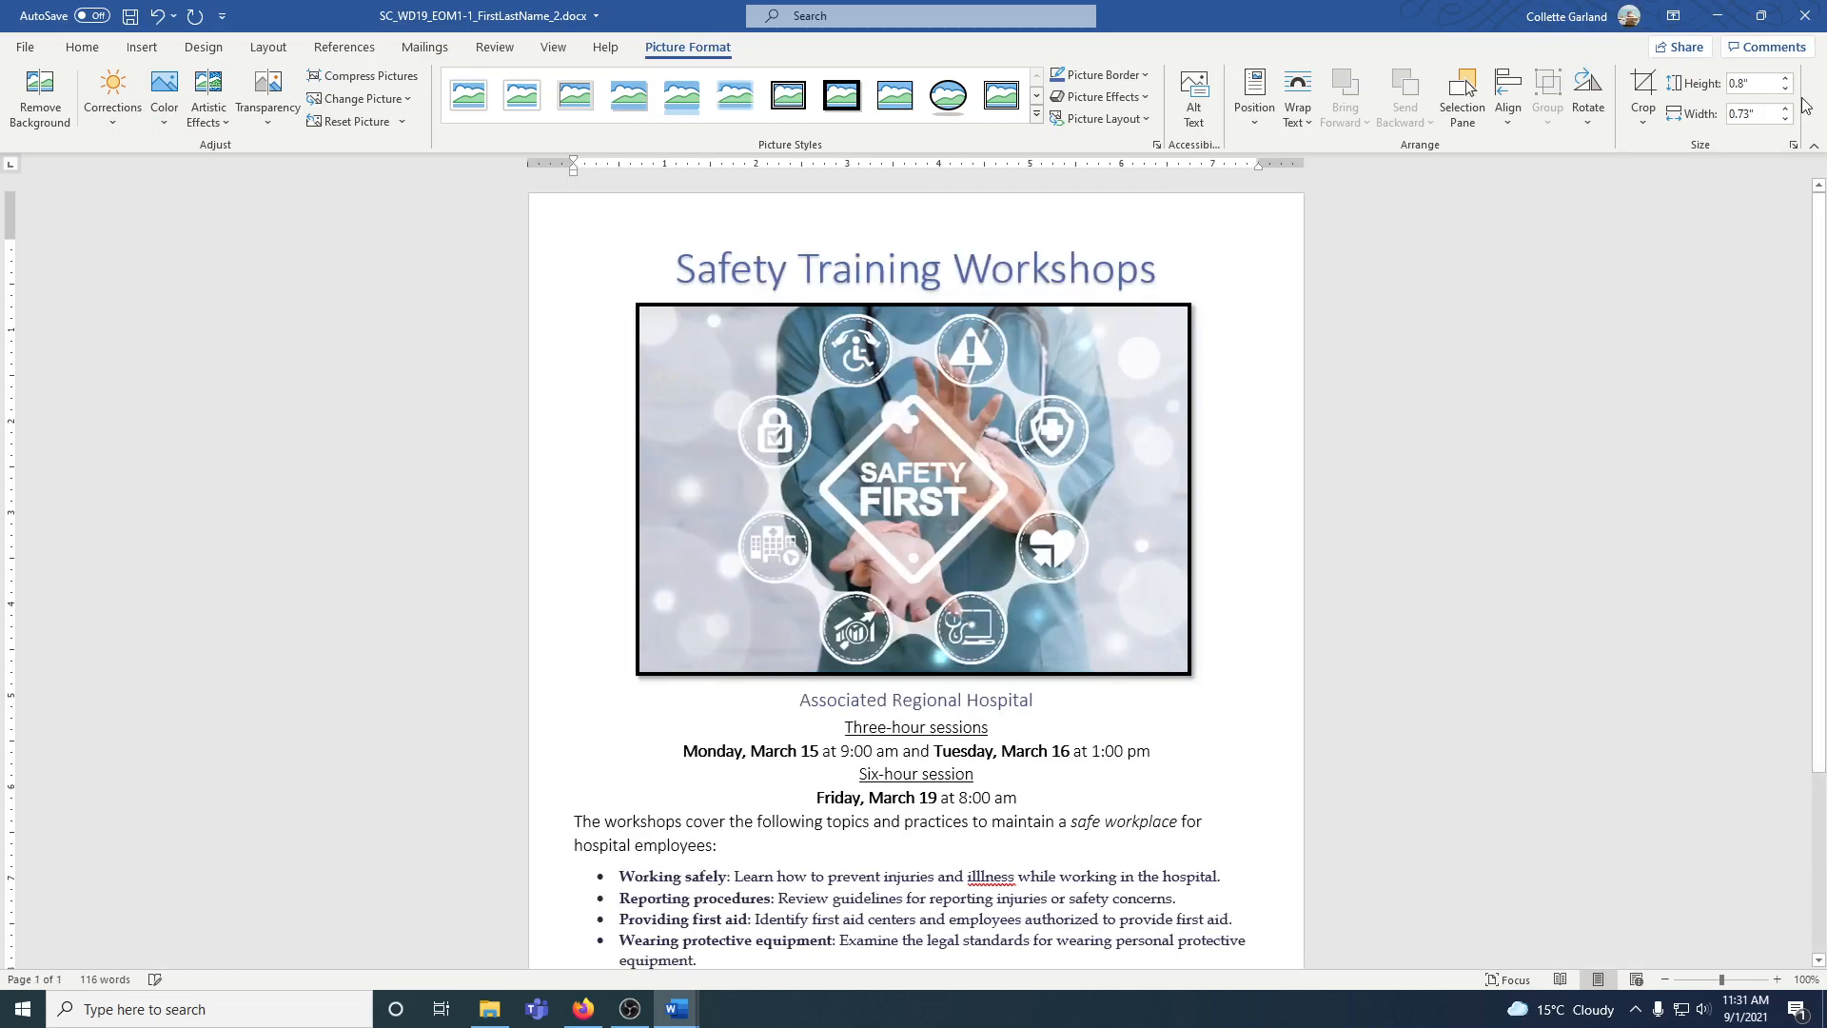
pyautogui.scroll(-5, 1231, 441)
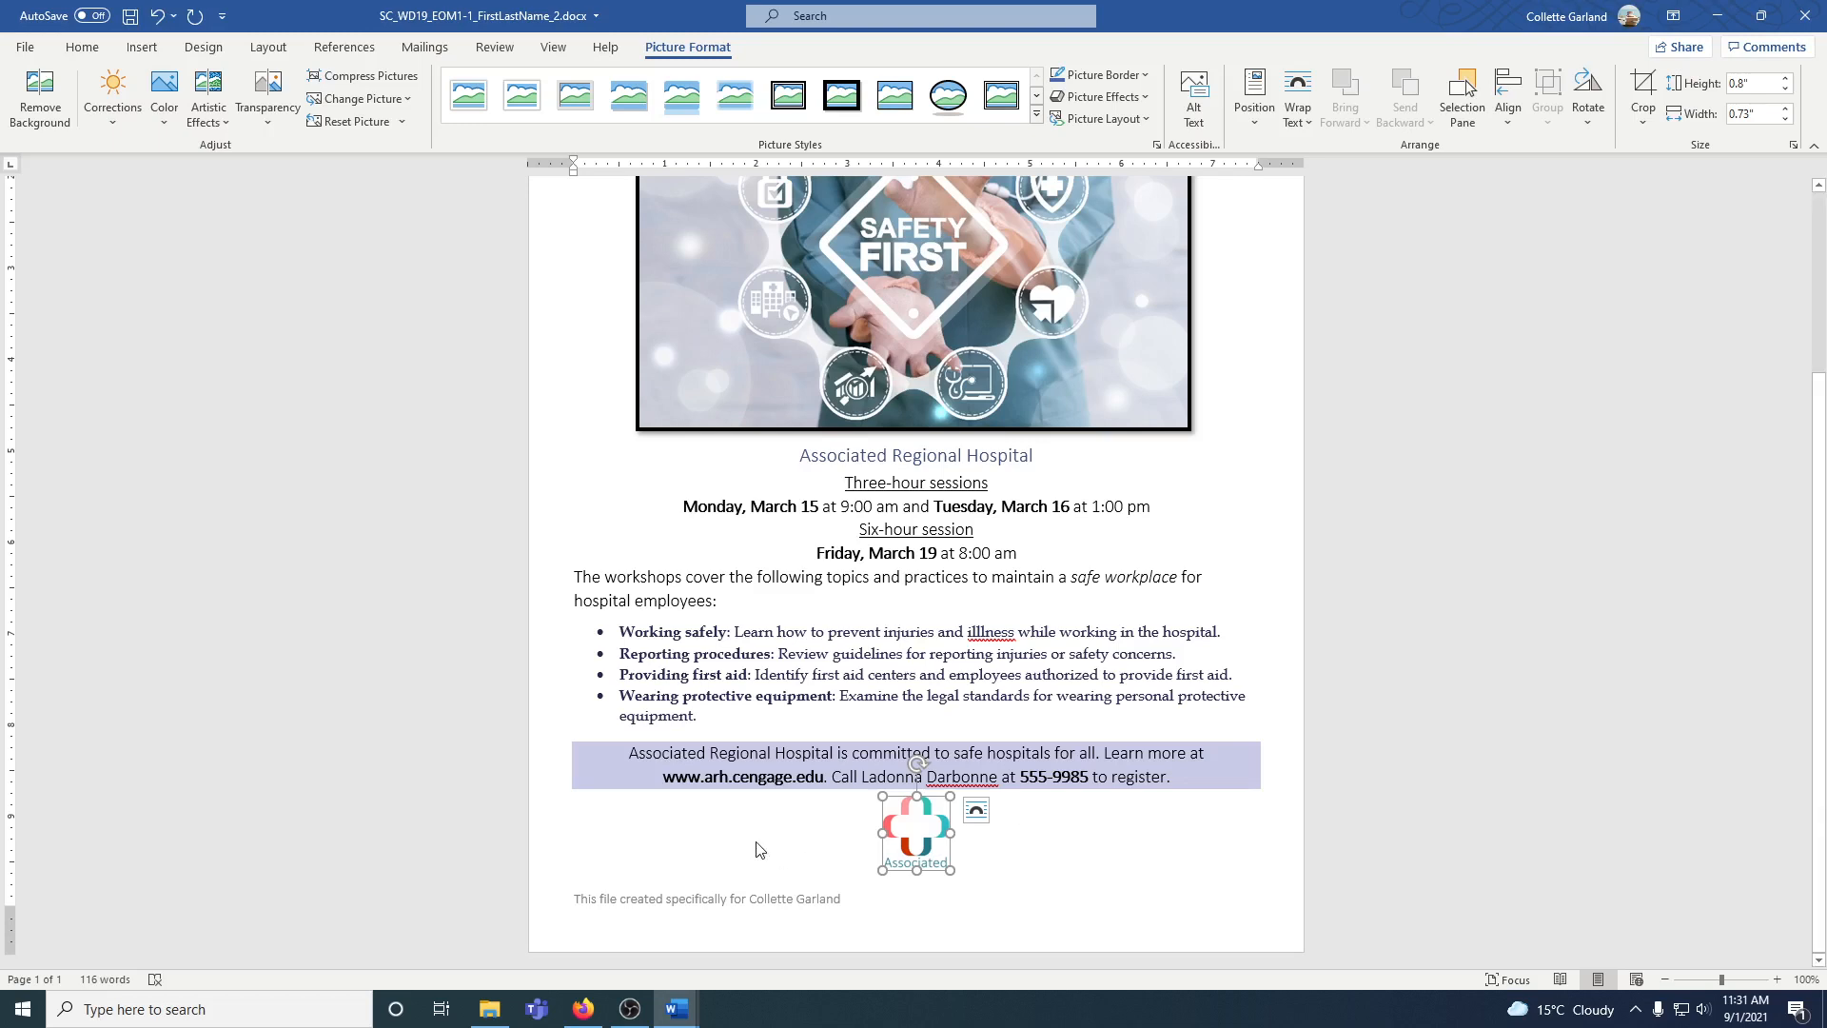
pyautogui.click(735, 828)
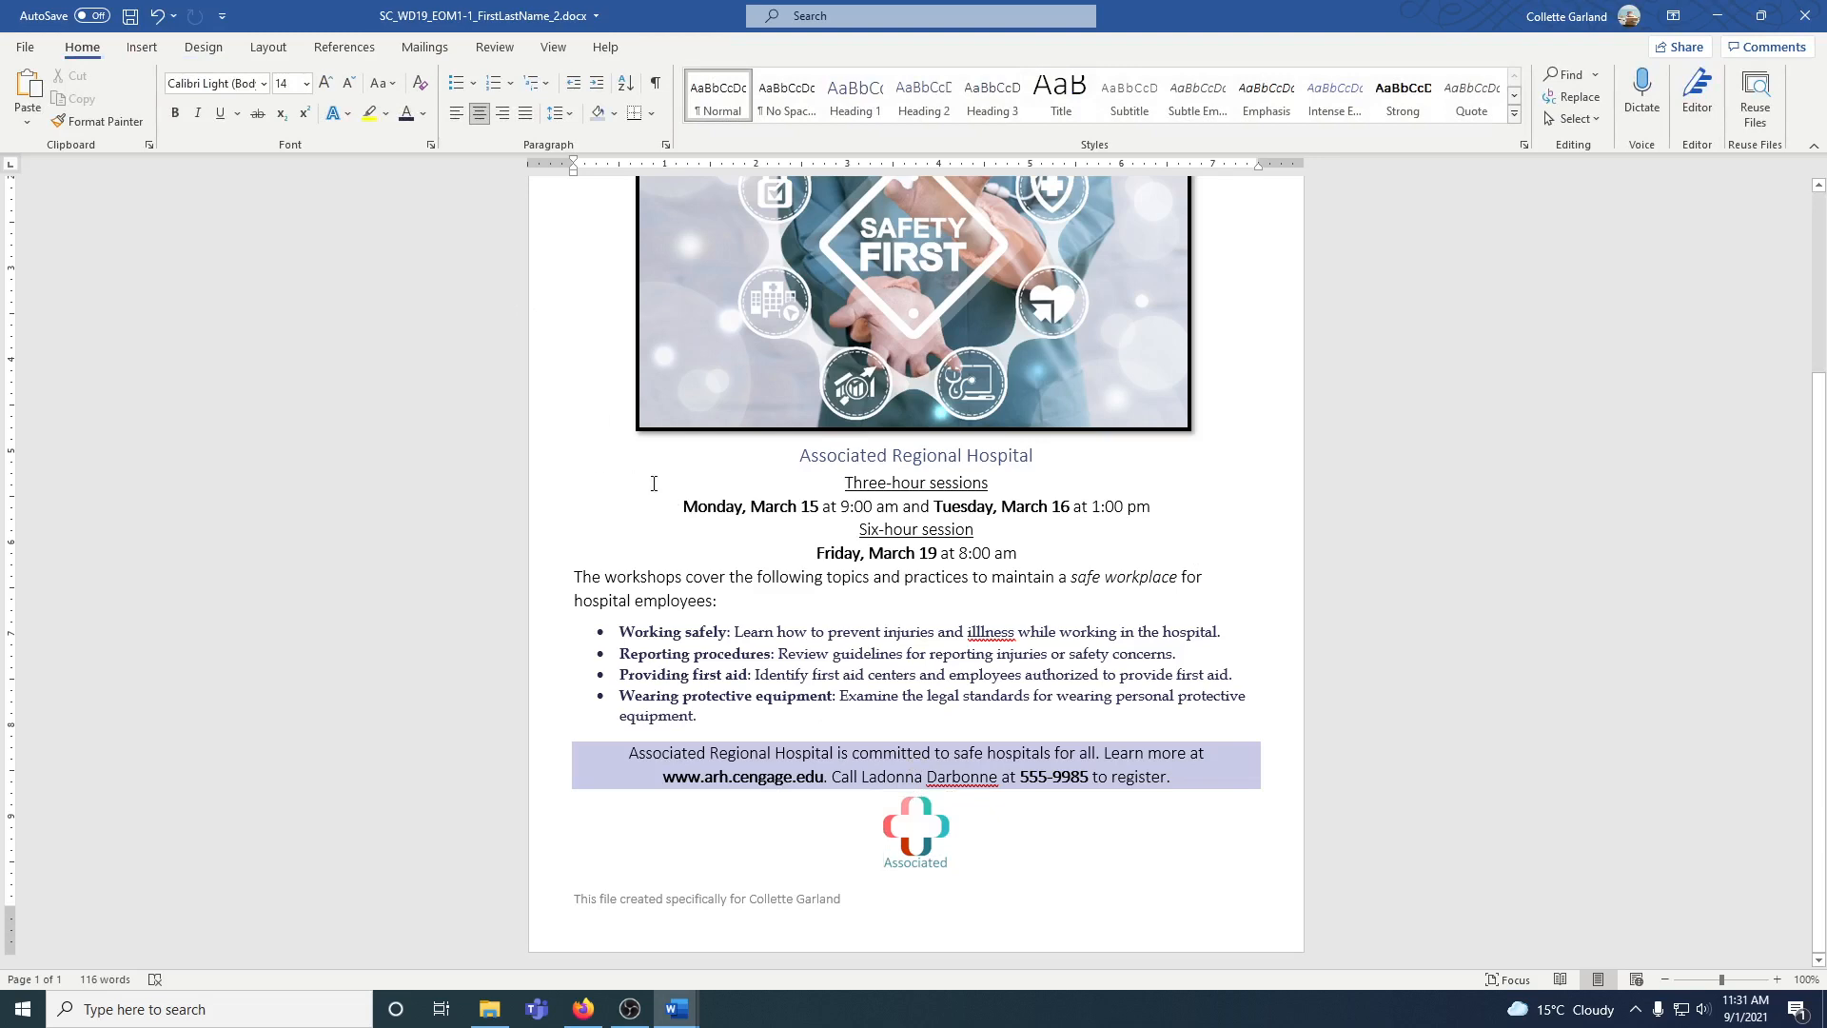
# - Add a box page border to the whole document using the third line style (fine dashes), Dark Purple, Text 2, at 1 pt width
pyautogui.click(212, 53)
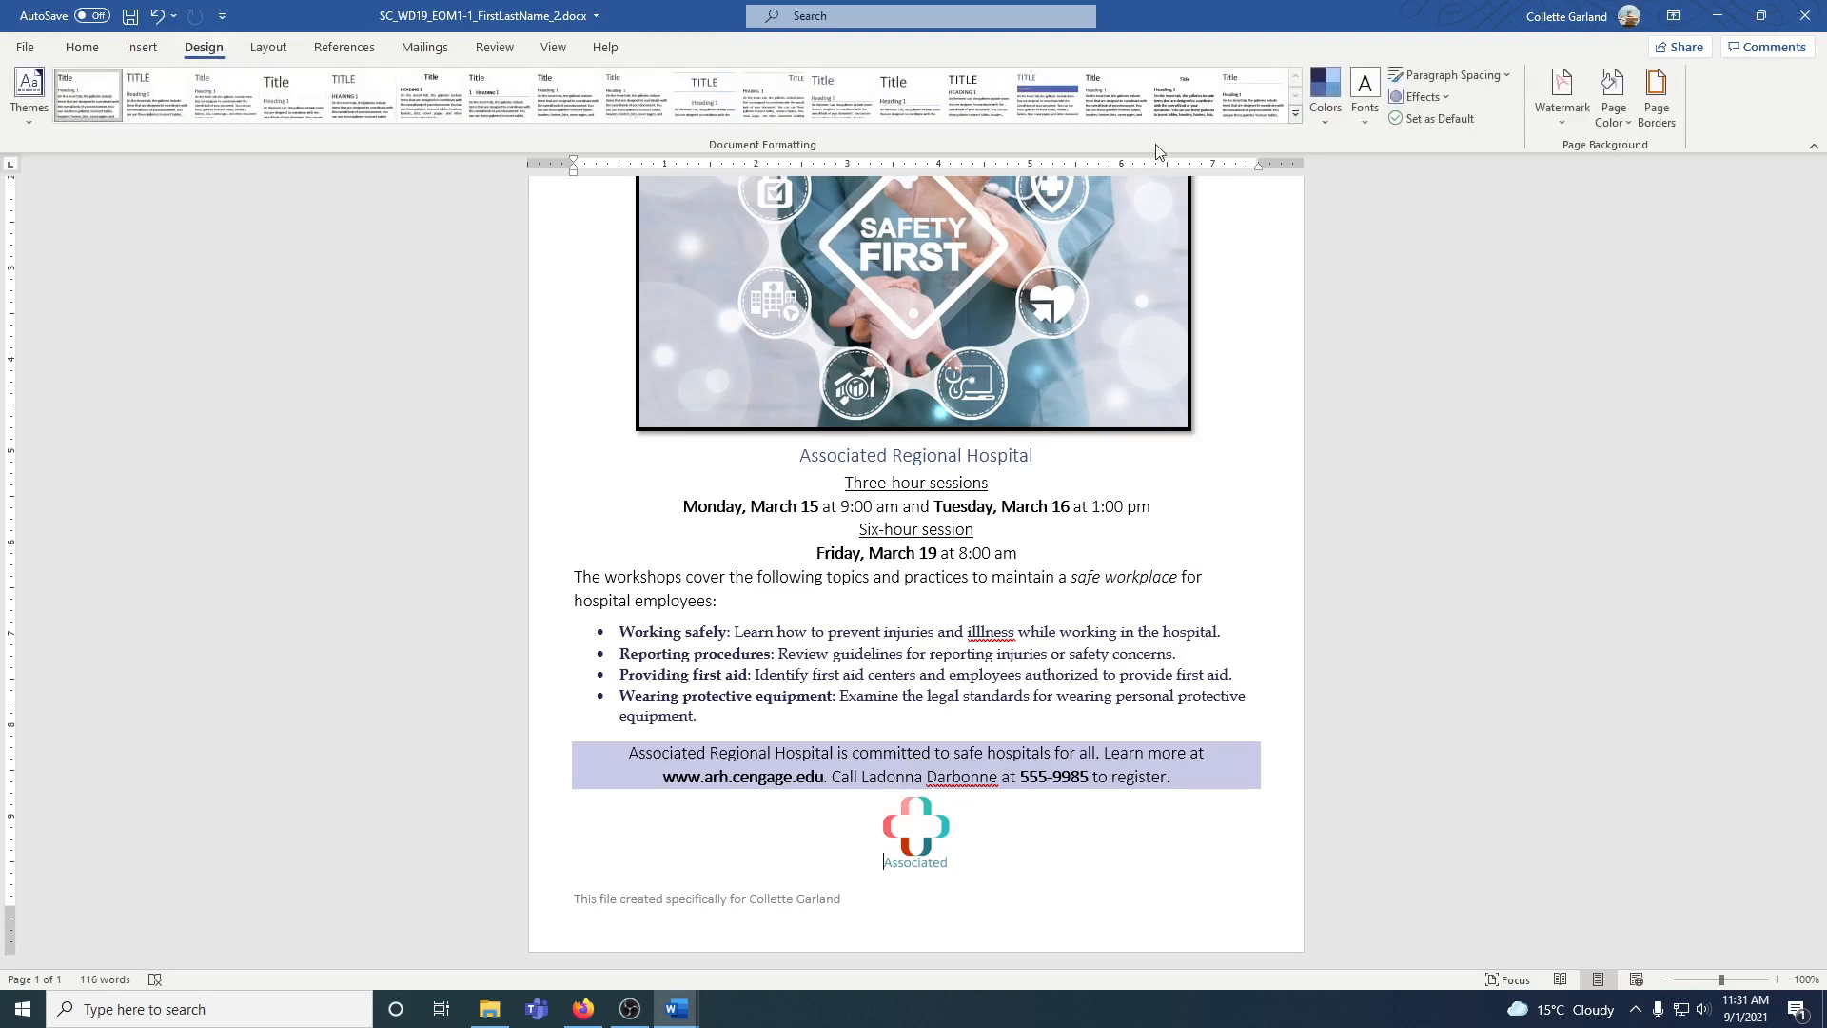
pyautogui.click(1657, 107)
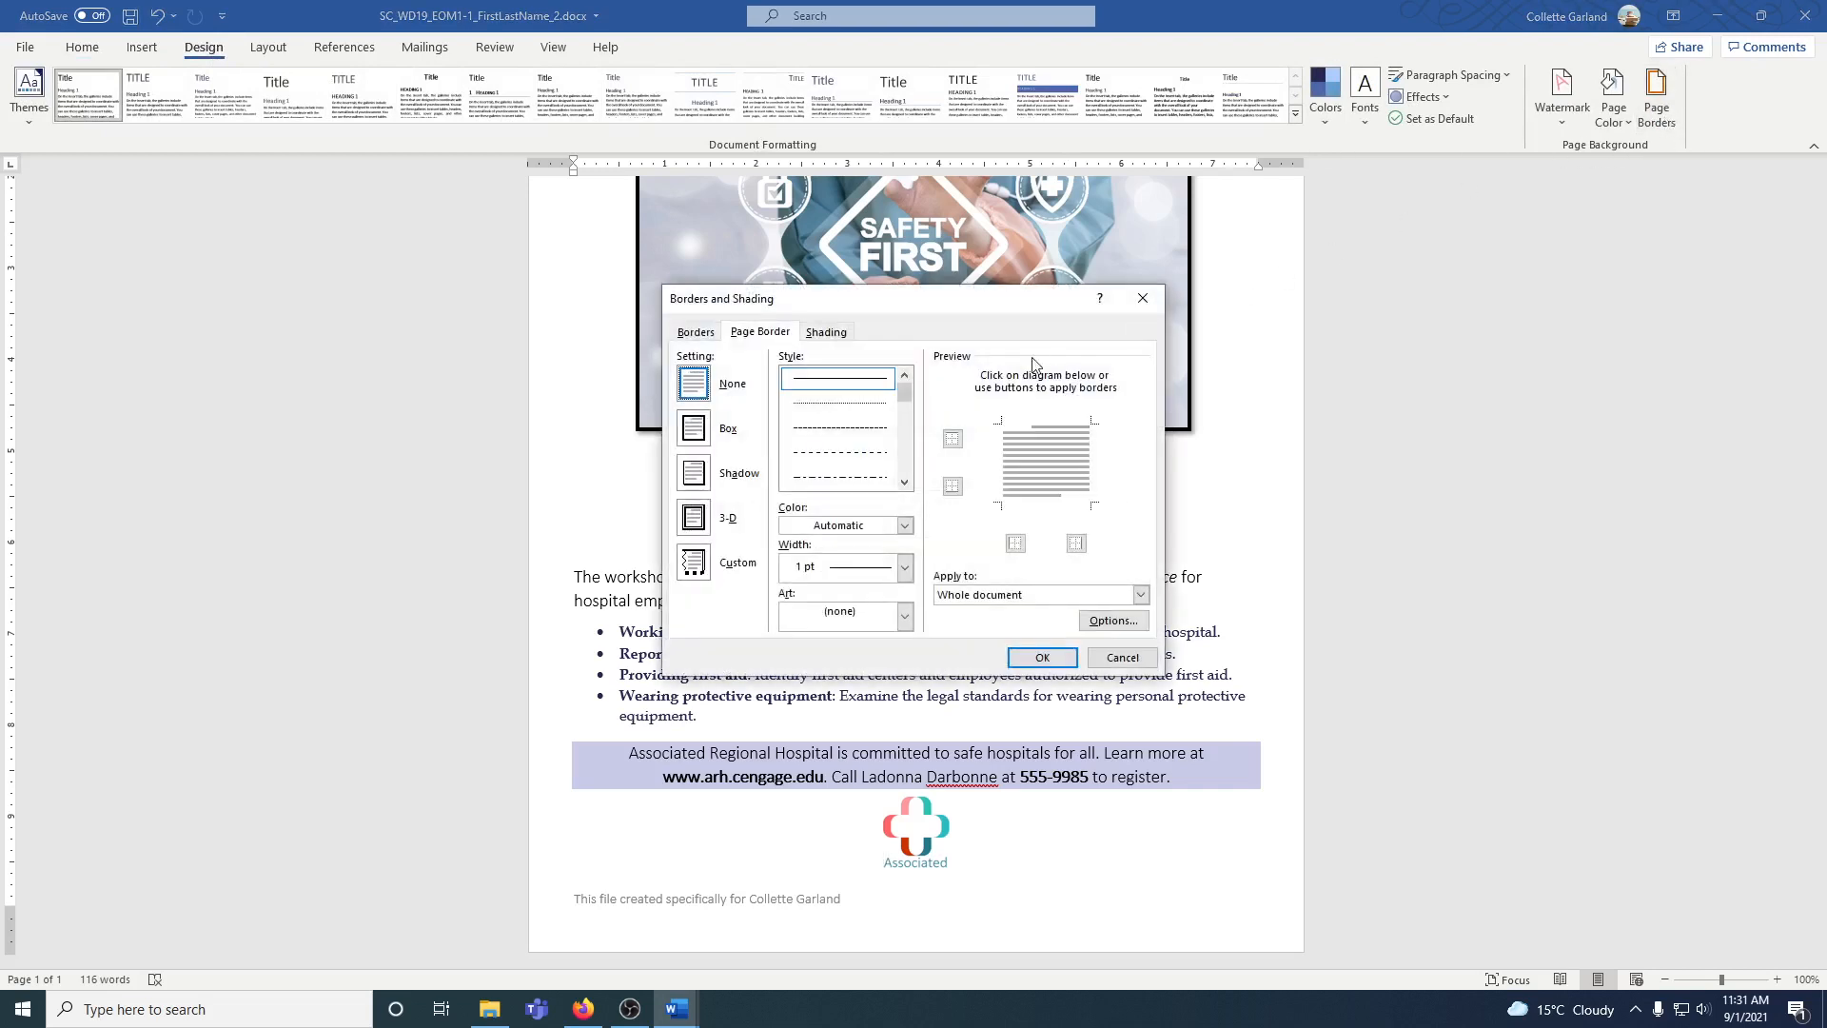
pyautogui.click(866, 428)
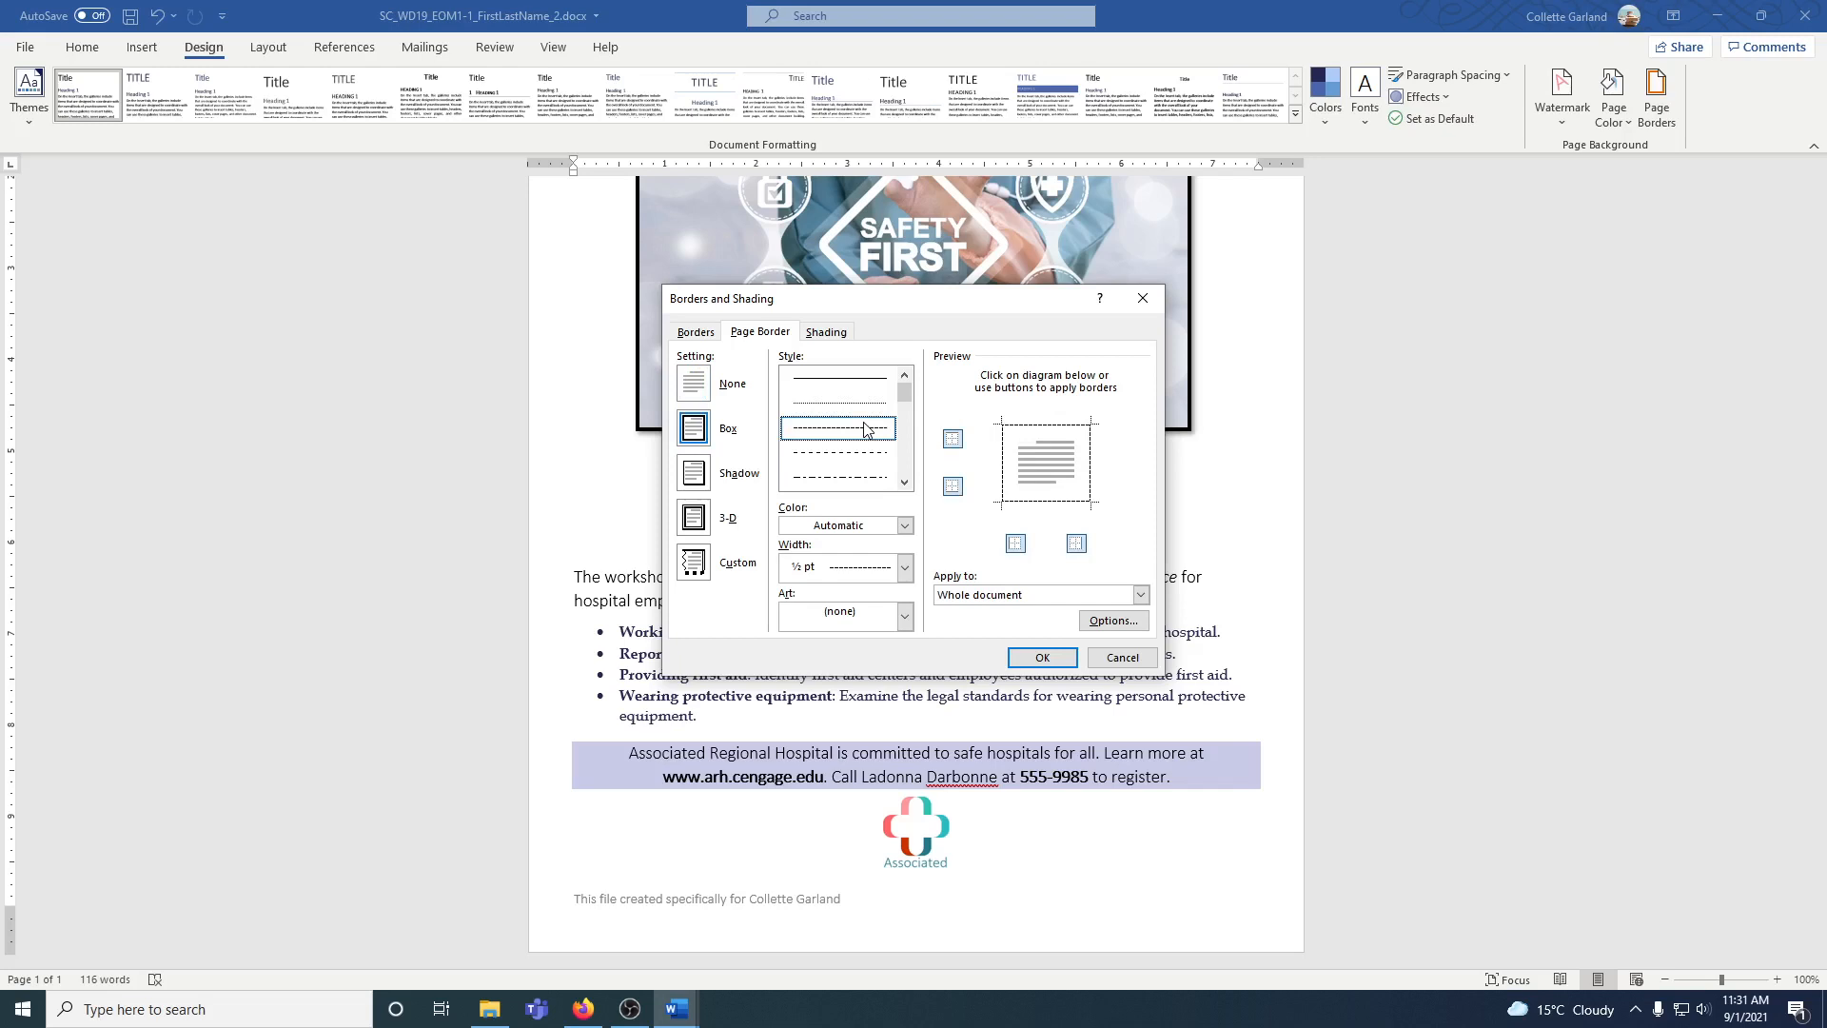
pyautogui.click(838, 533)
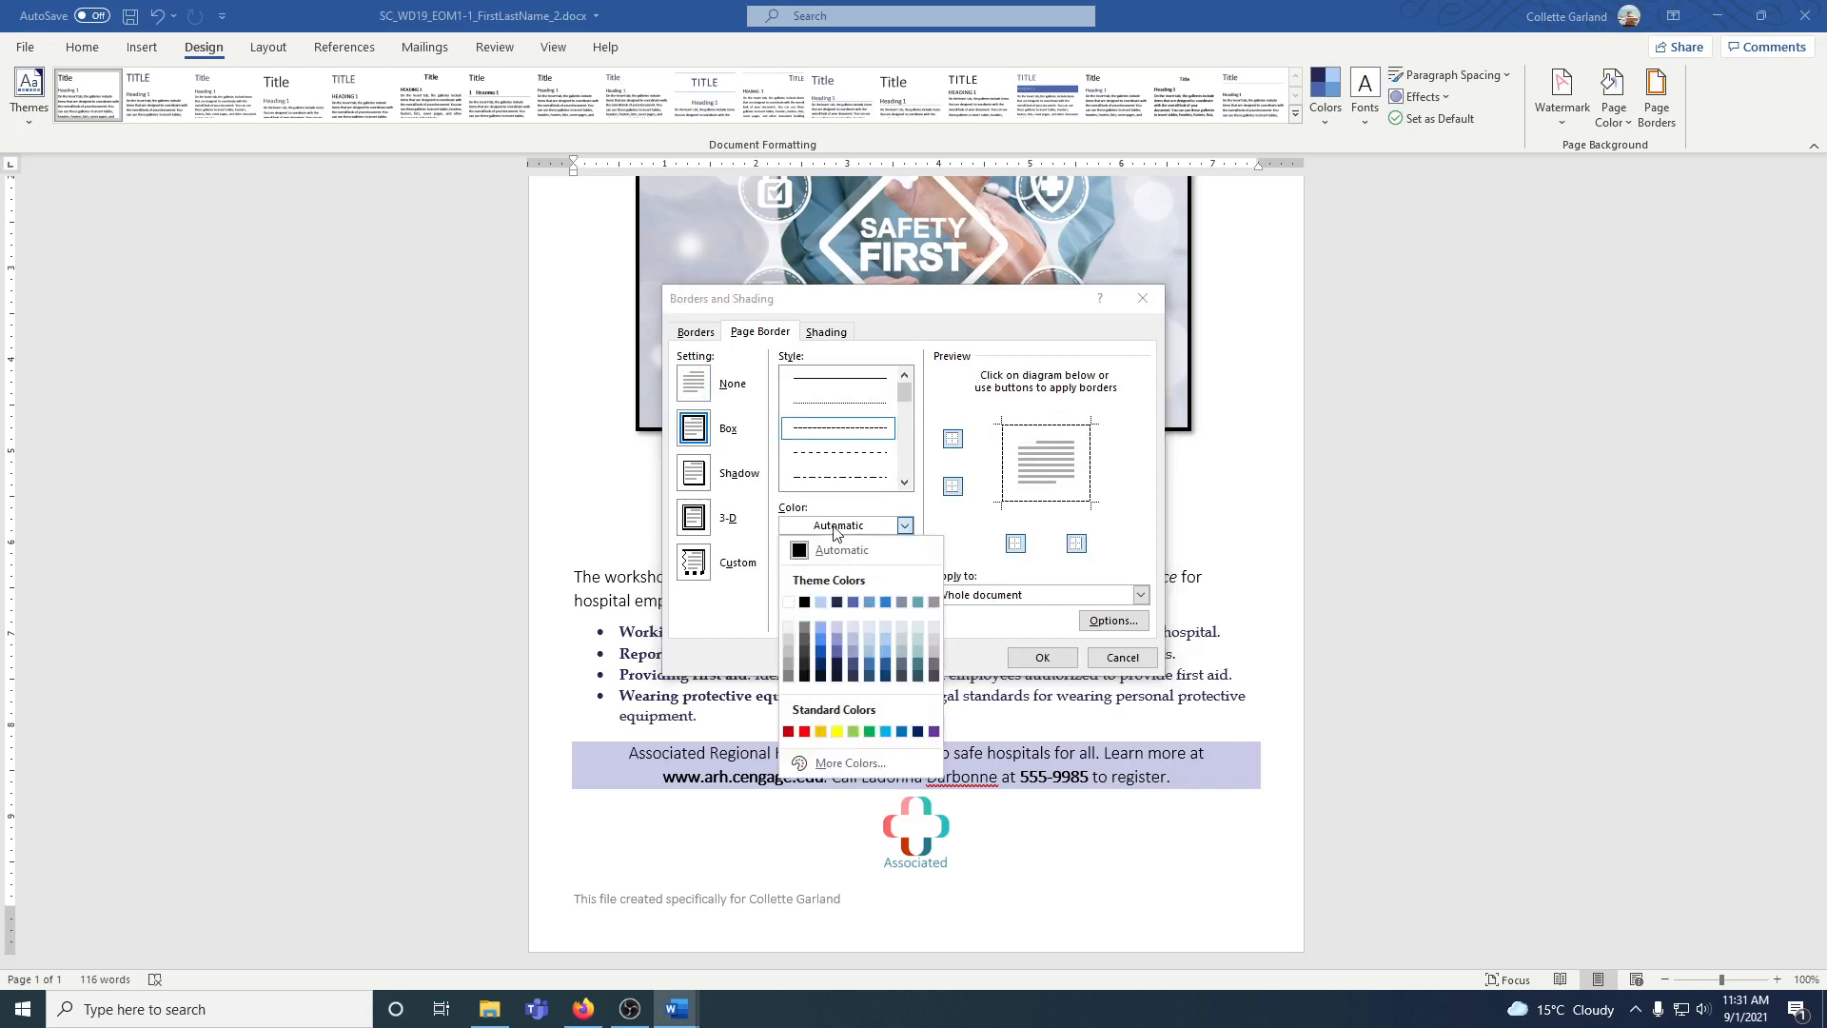
pyautogui.click(837, 603)
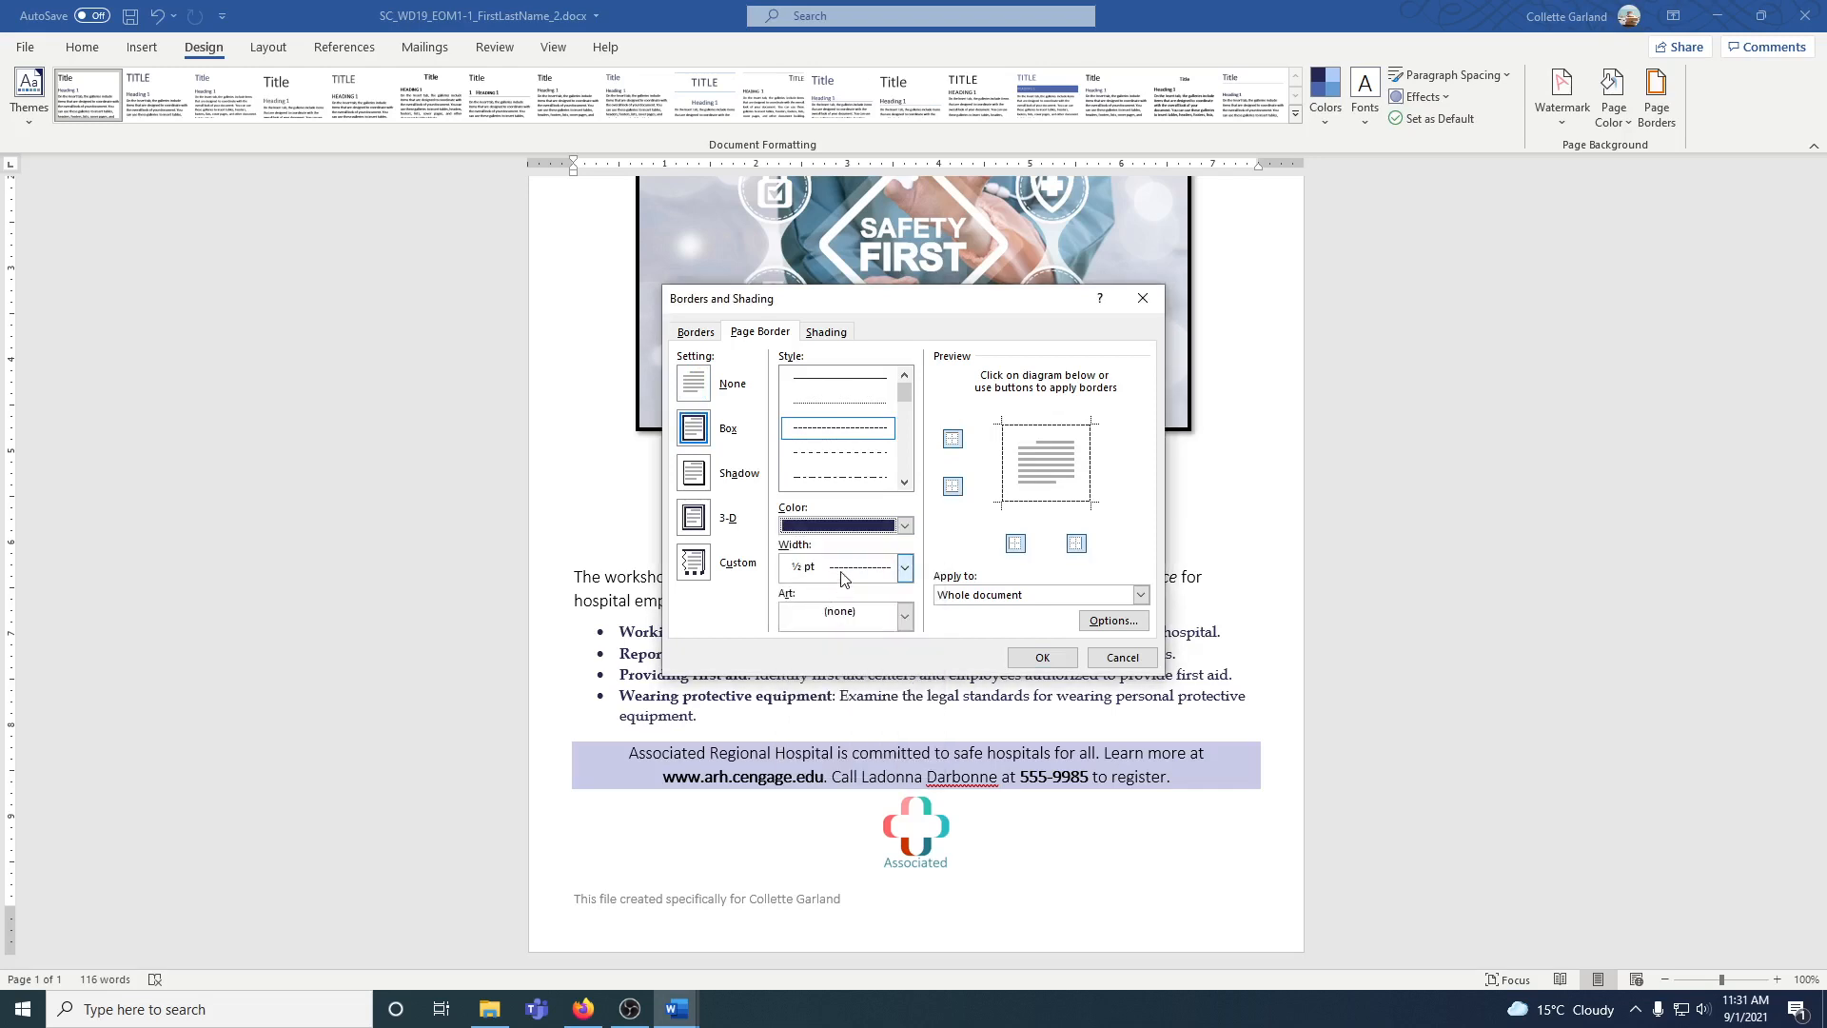
pyautogui.click(841, 567)
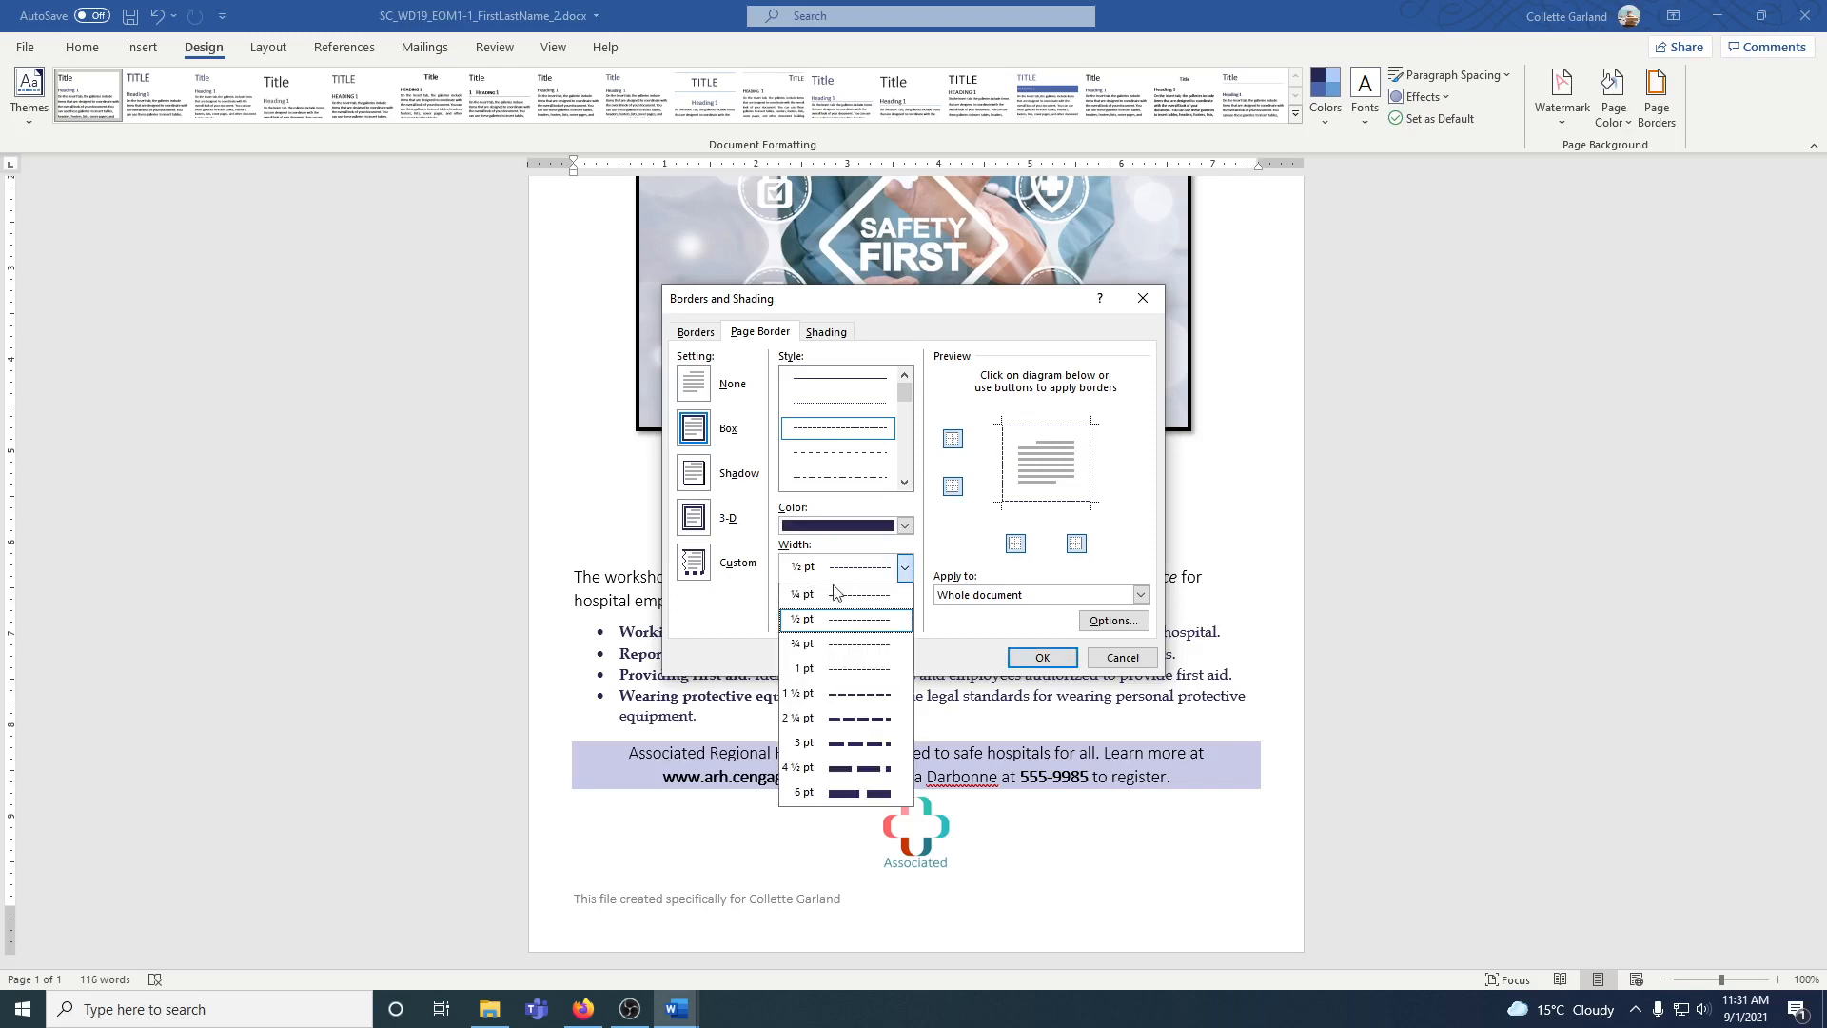
pyautogui.click(826, 683)
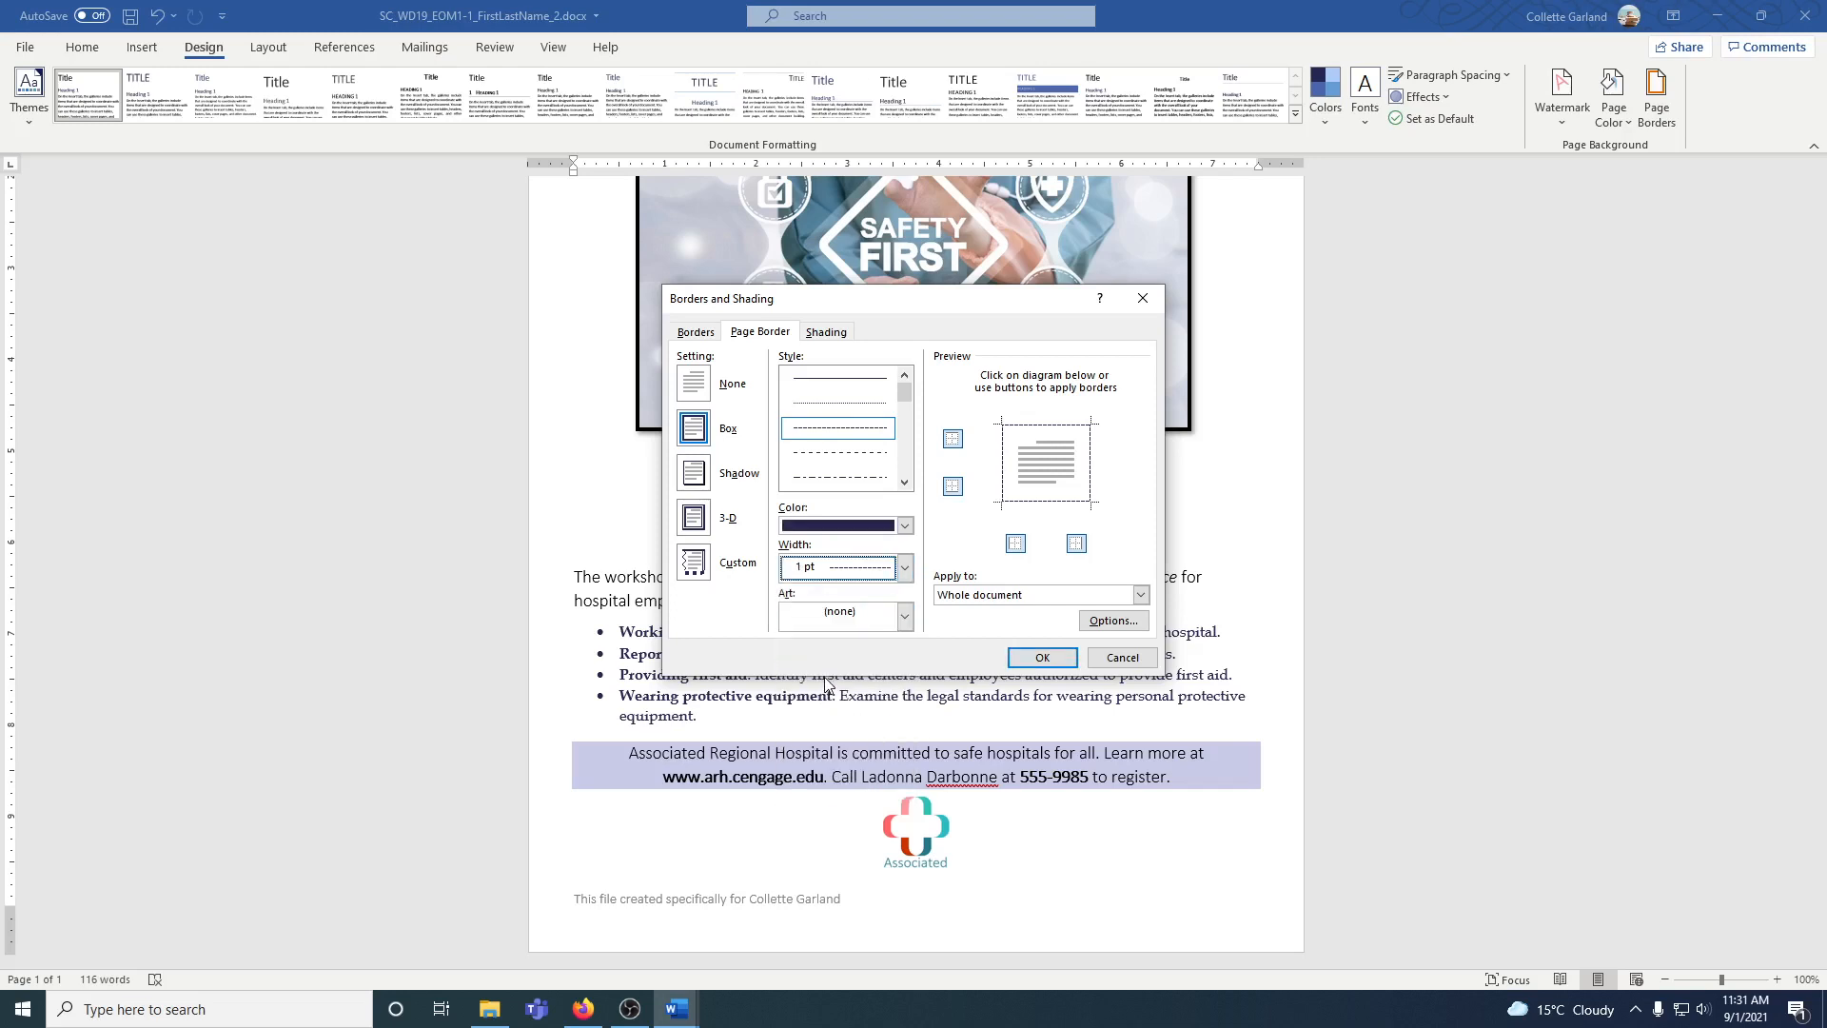
pyautogui.click(1042, 658)
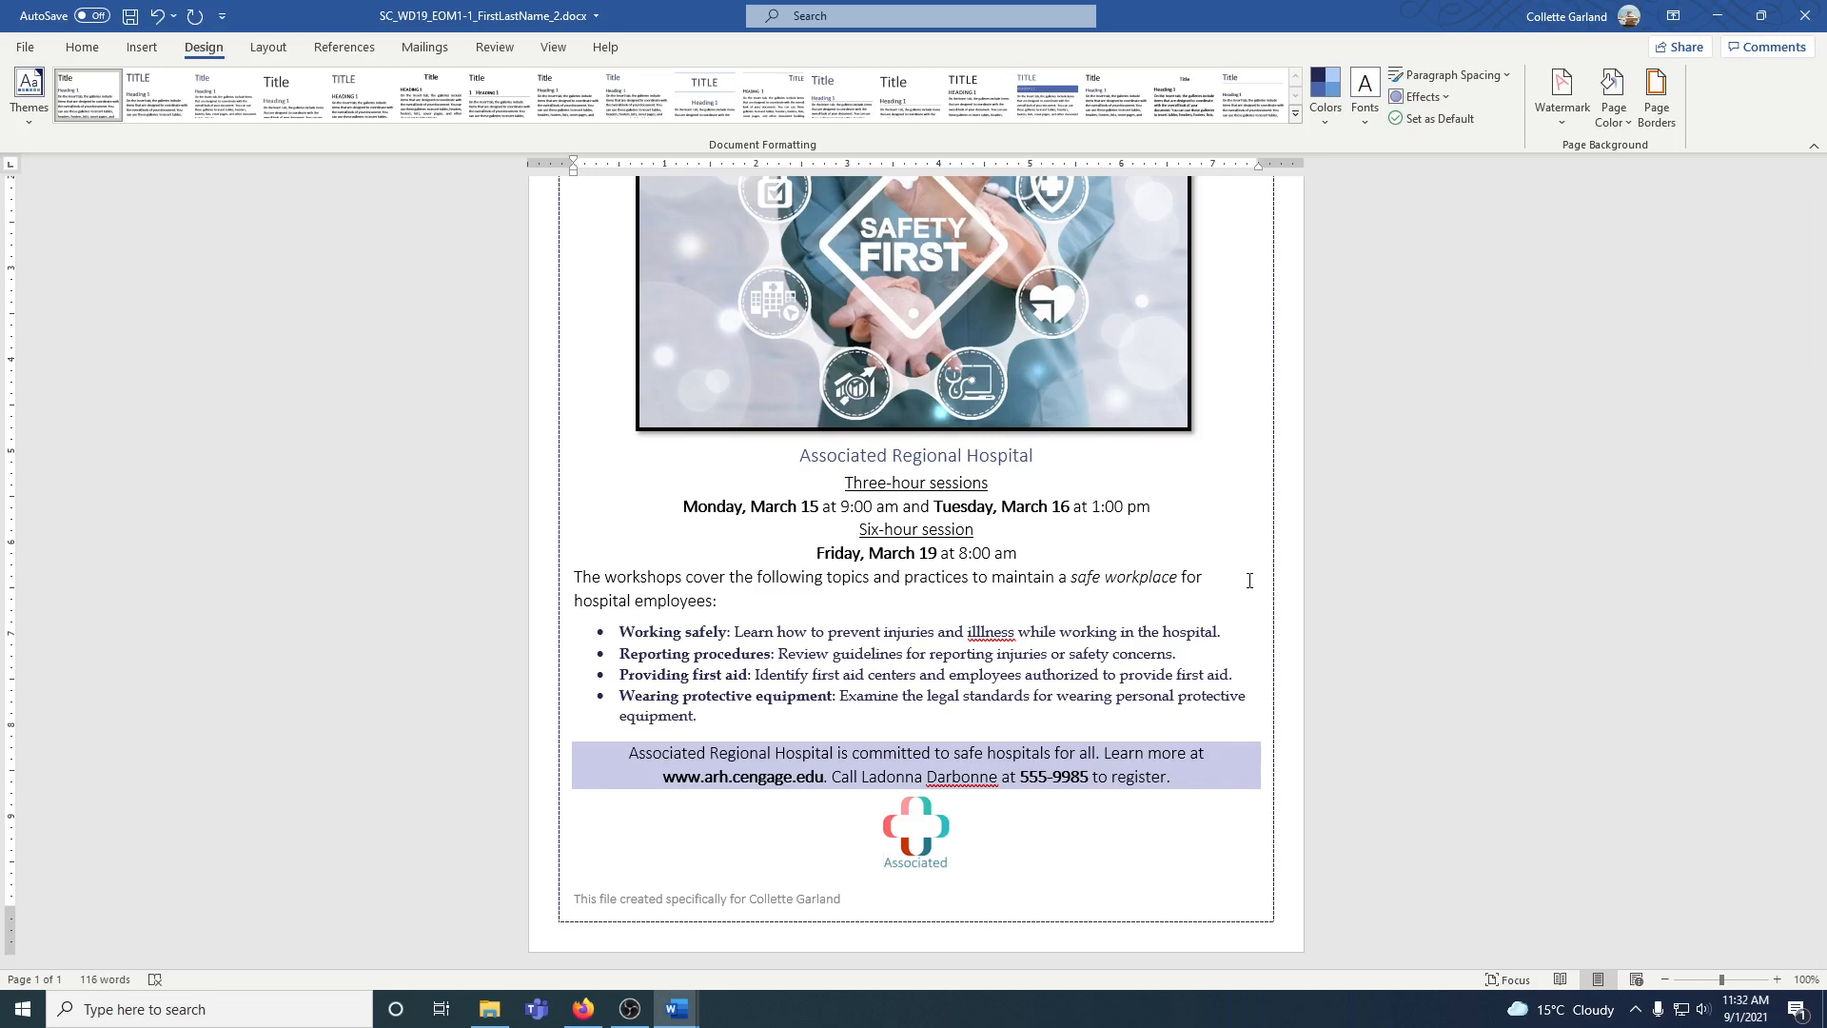
# - Bring up the review and proofing tools for checking the flyer
pyautogui.click(487, 51)
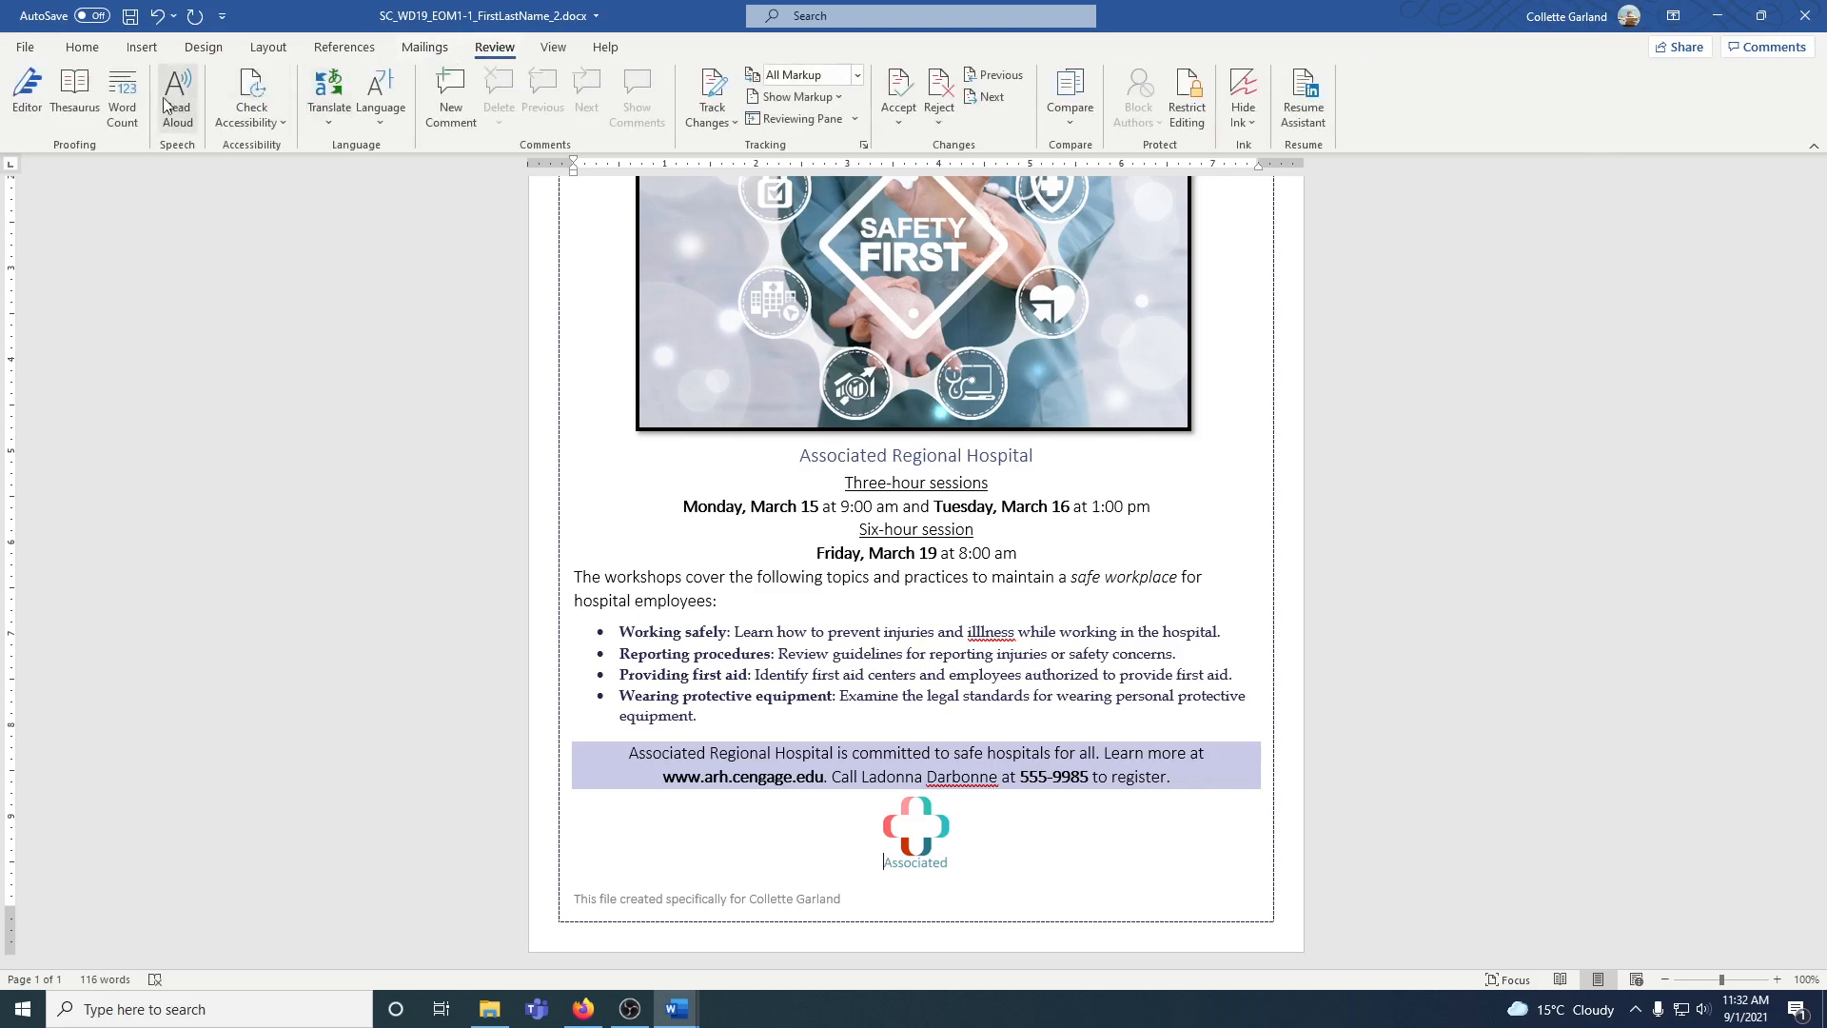